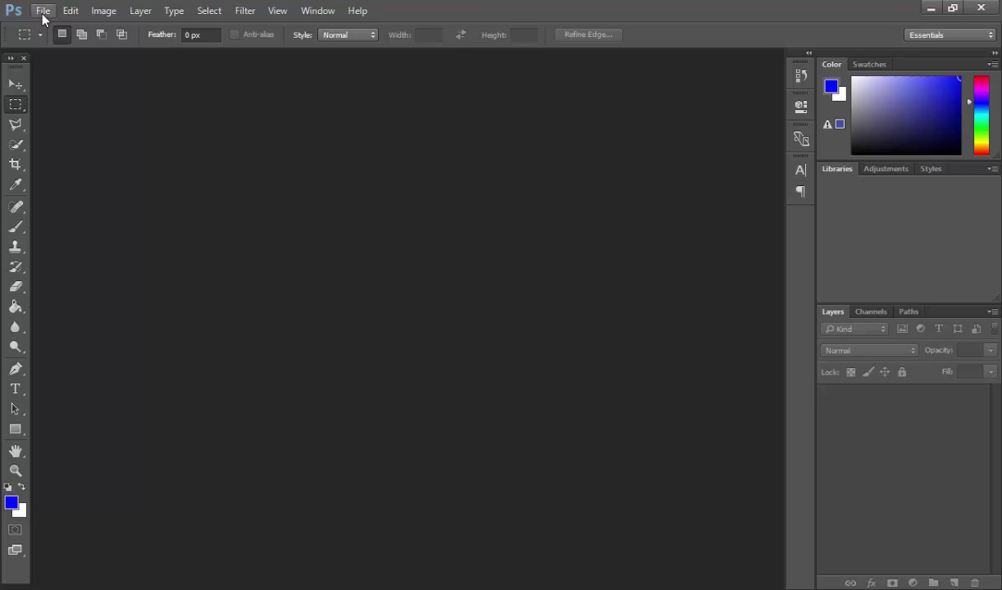
Step: Create a new 800 × 800 px, 72 ppi RGB document with White background contents
click(43, 11)
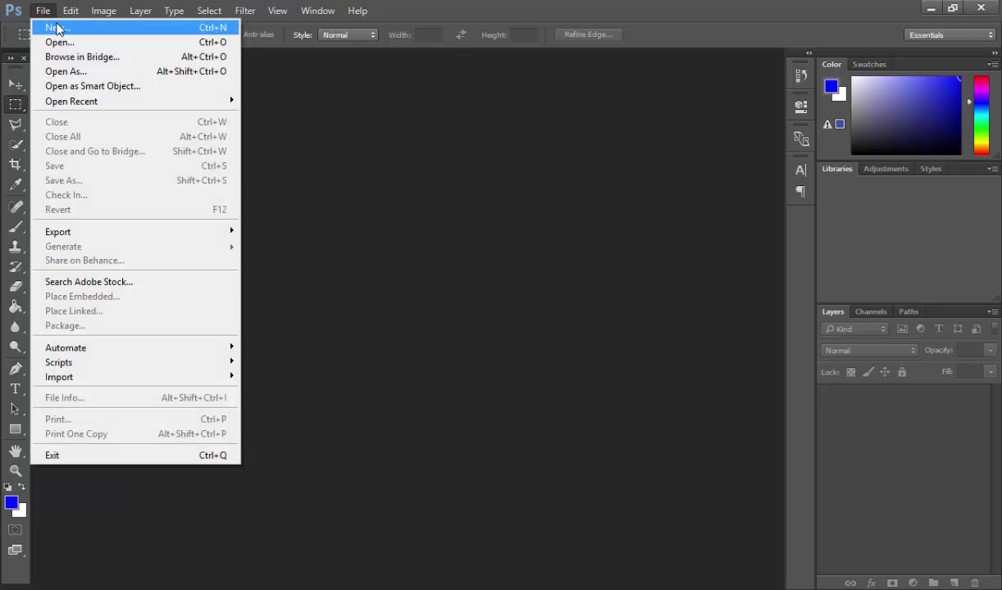
click(49, 24)
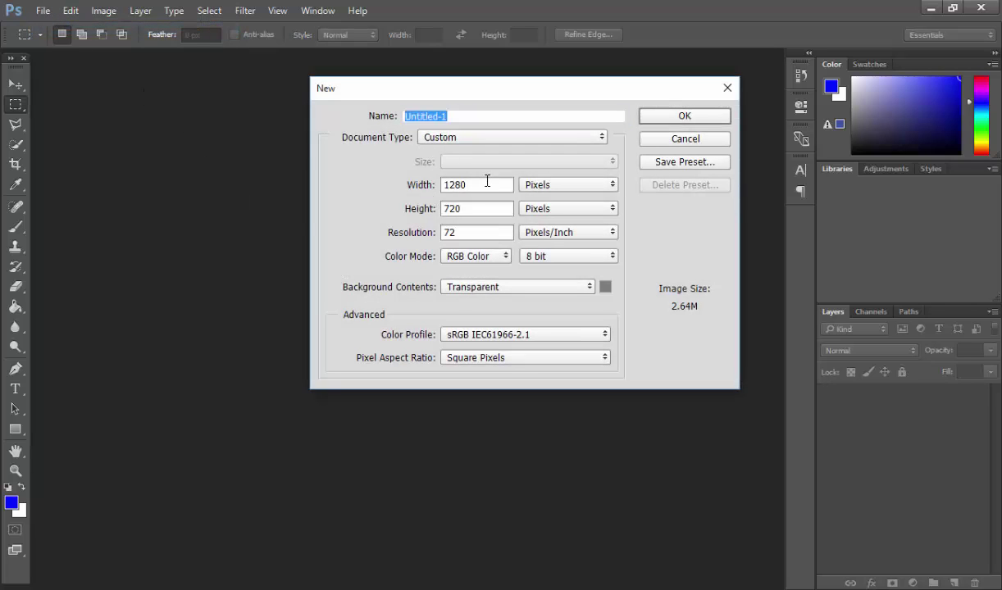
double_click(479, 184)
text(800)
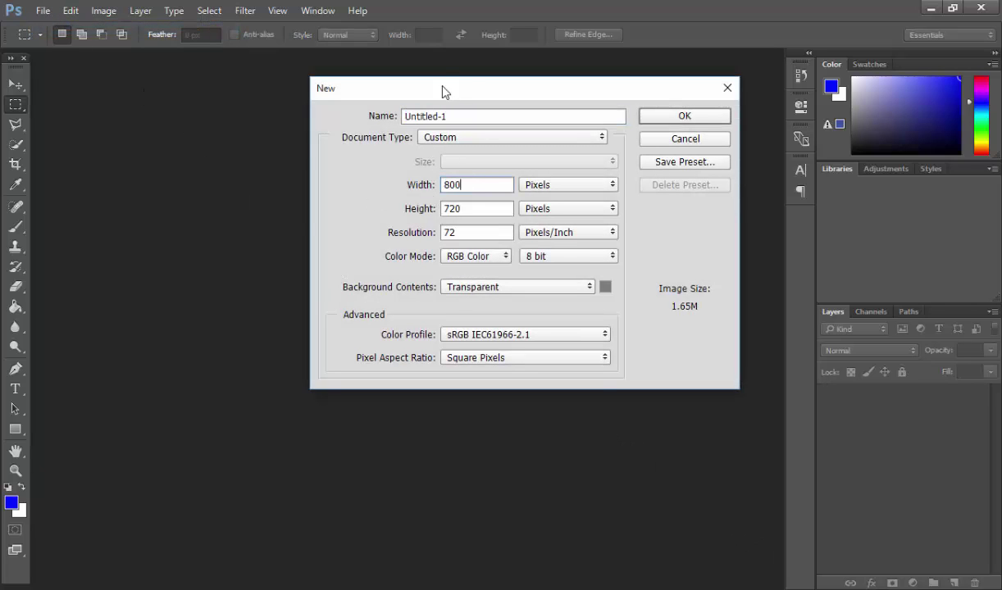
double_click(470, 209)
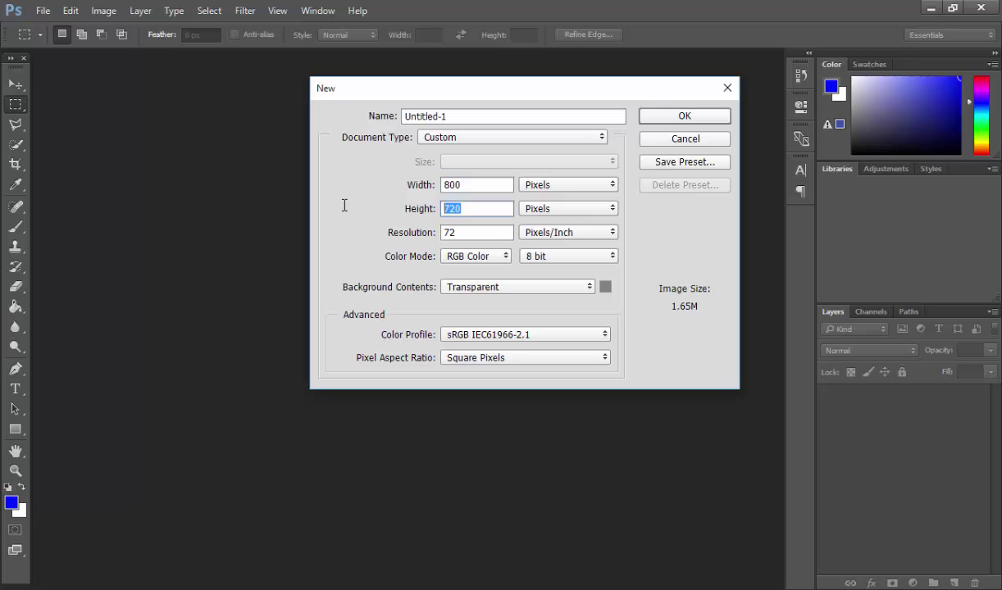
text(800)
click(492, 294)
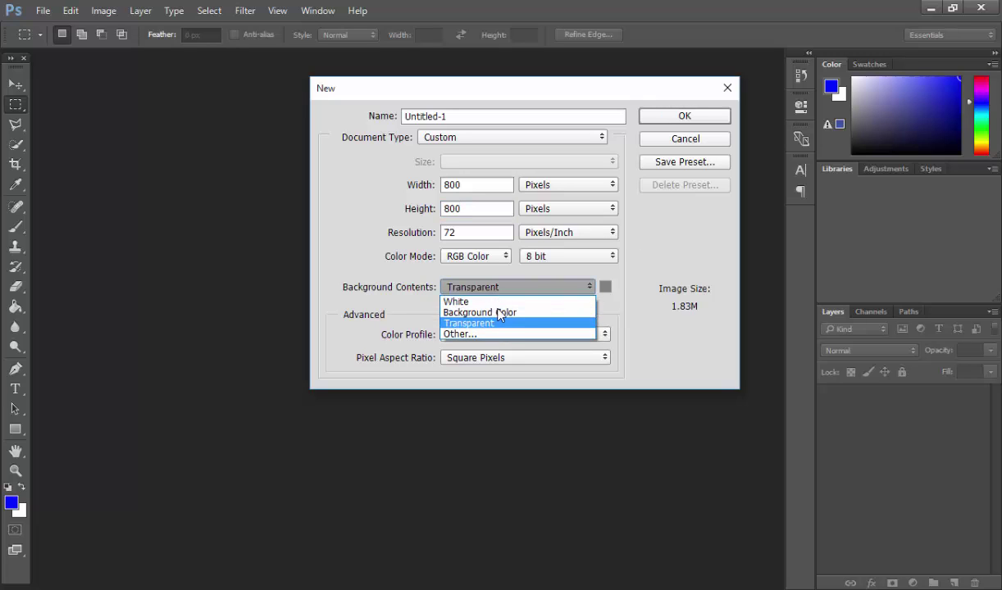
click(492, 299)
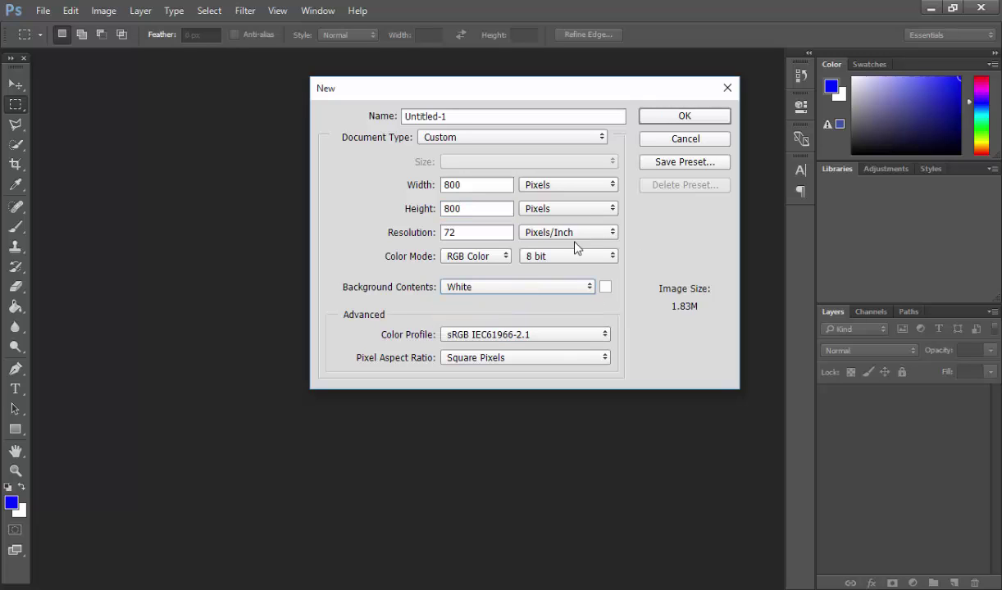
click(694, 121)
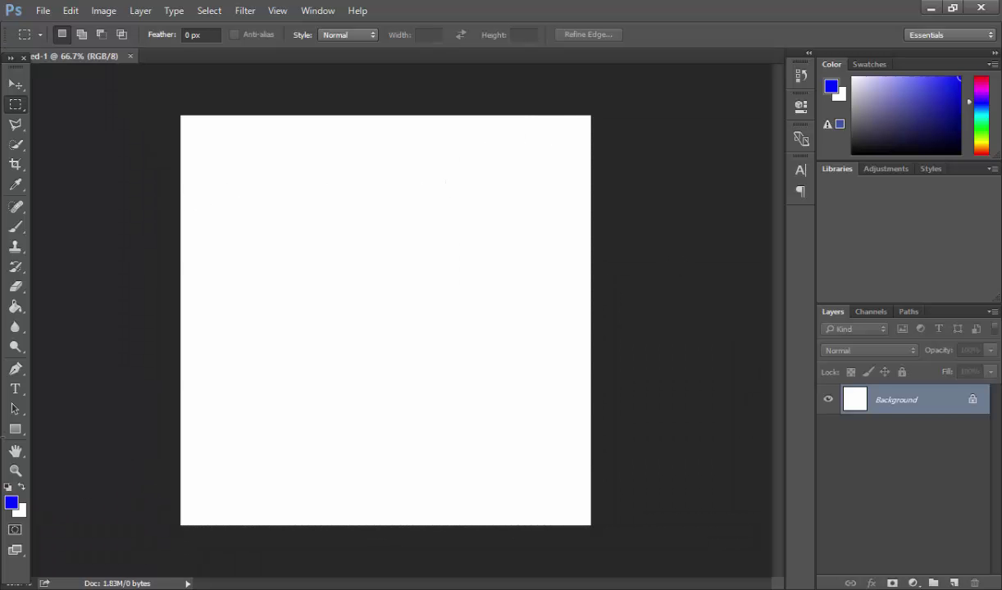
Step: Switch to the Gradient Tool and set the gradient's starting stop to black
click(14, 307)
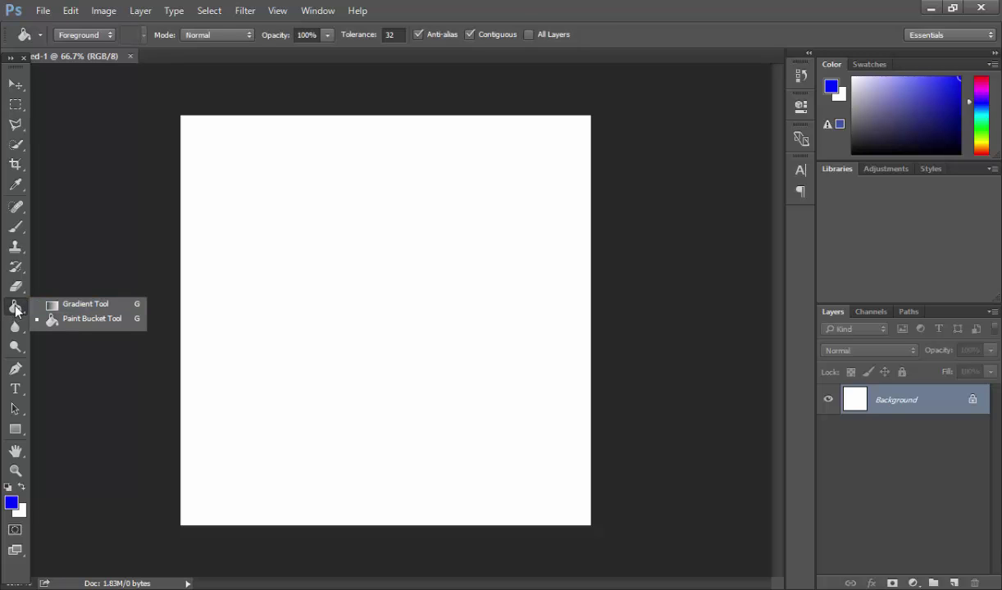
click(74, 304)
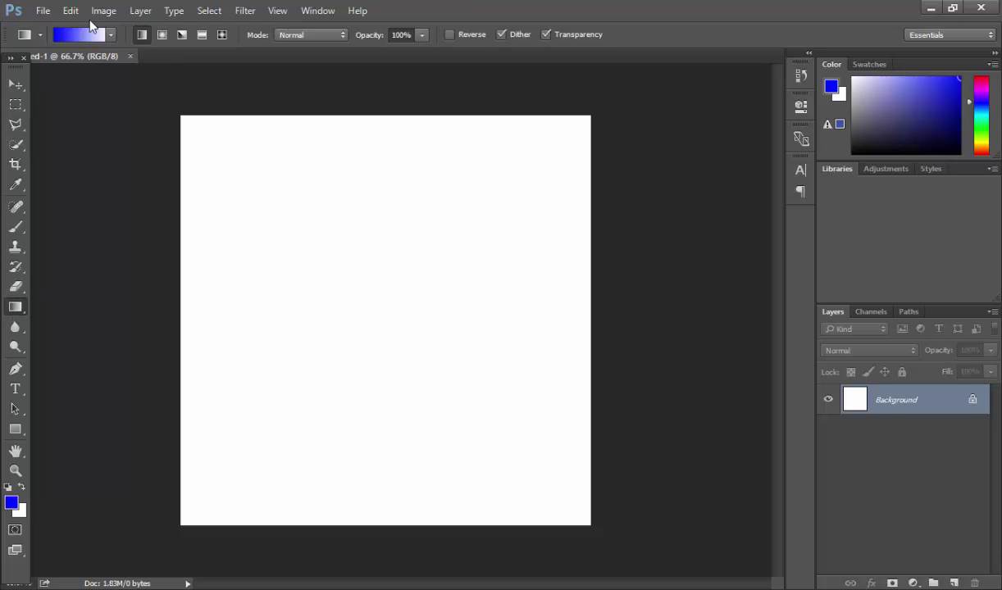
click(82, 35)
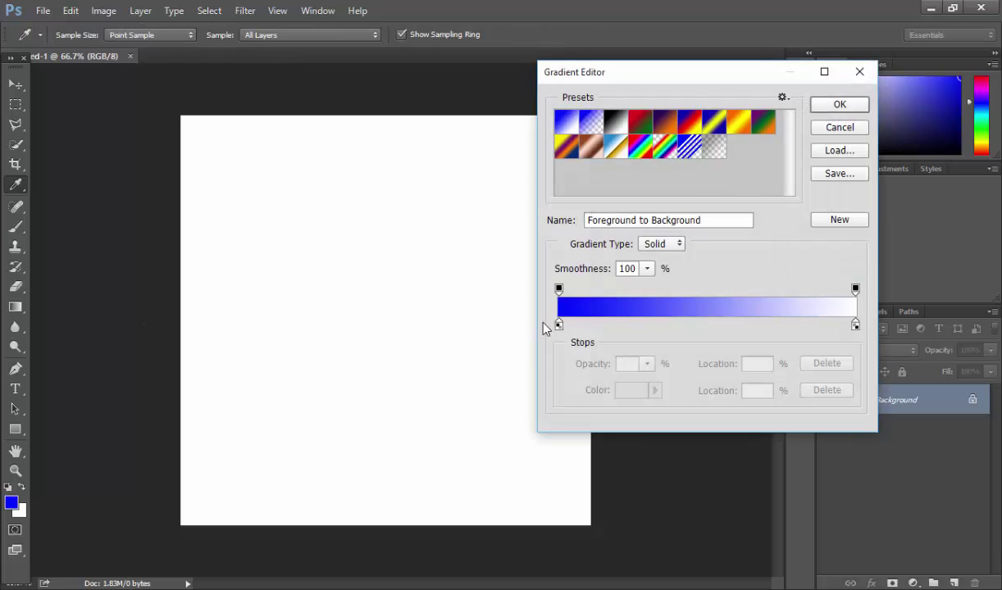
double_click(557, 326)
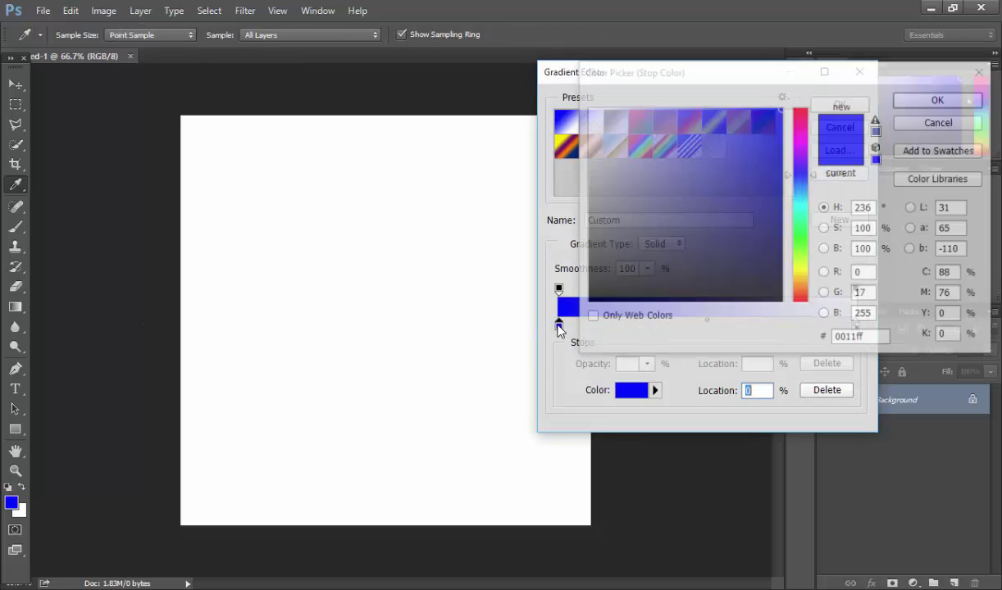
click(586, 302)
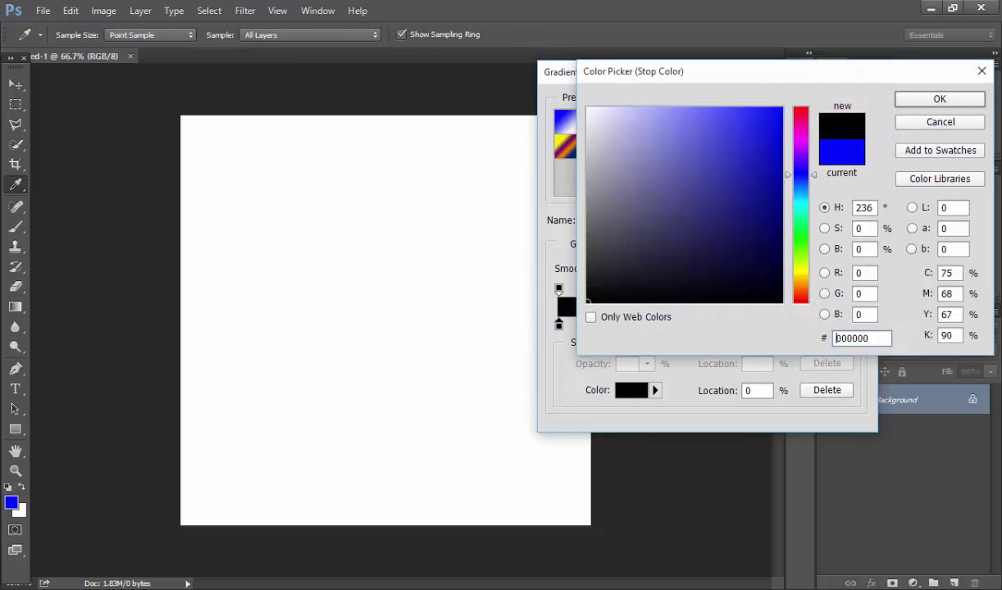
click(937, 99)
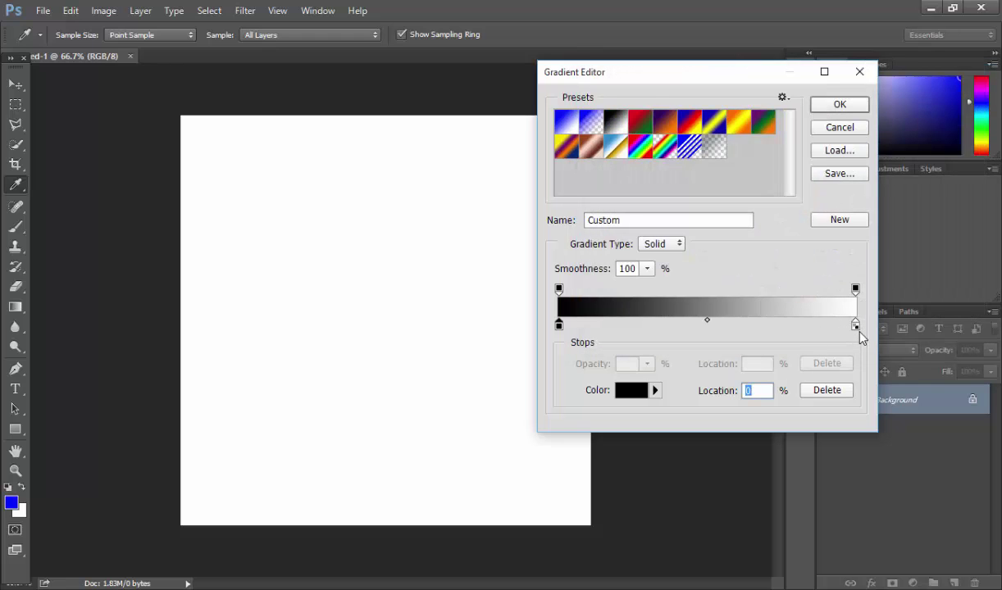
Step: Make the end stop black too and drag the all-black gradient across the canvas
click(856, 327)
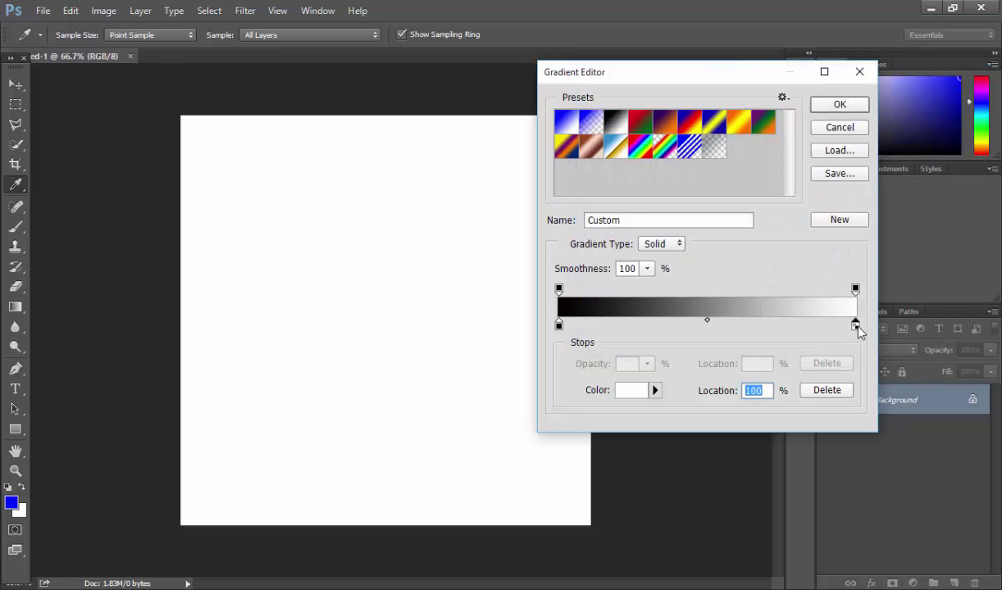
double_click(856, 327)
drag(607, 223, 465, 335)
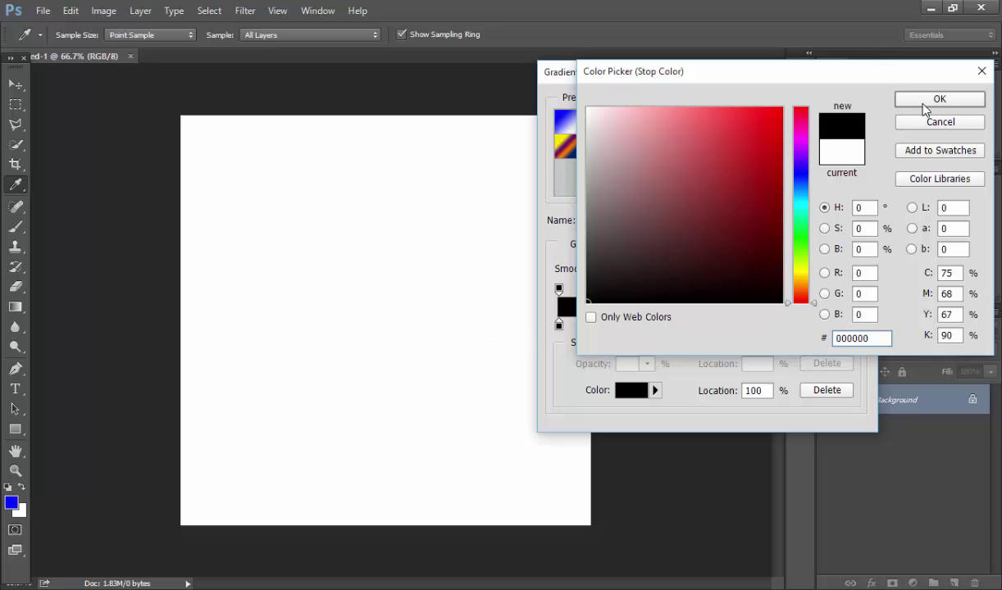
click(925, 100)
click(840, 107)
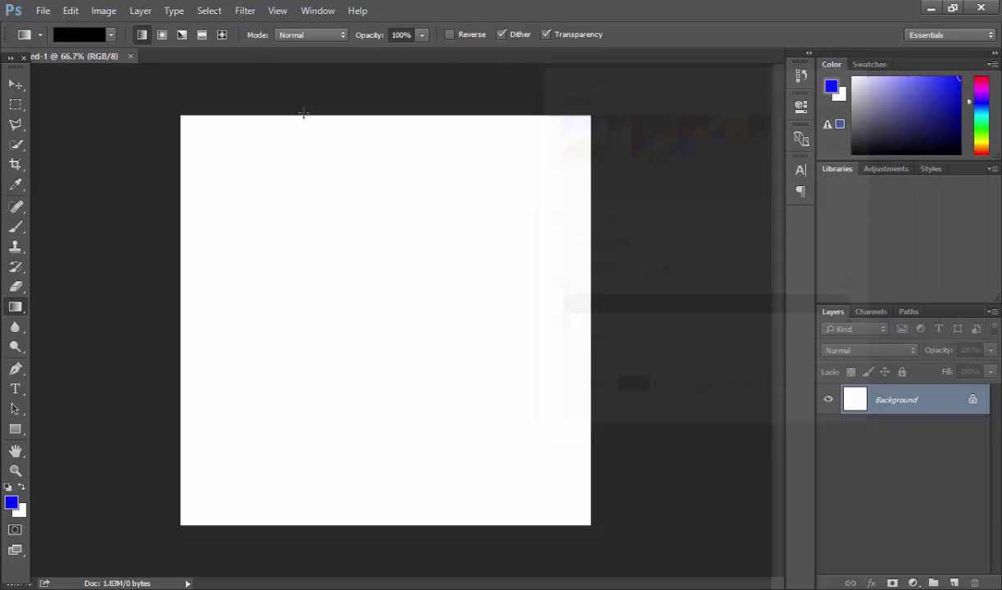
drag(239, 367, 425, 348)
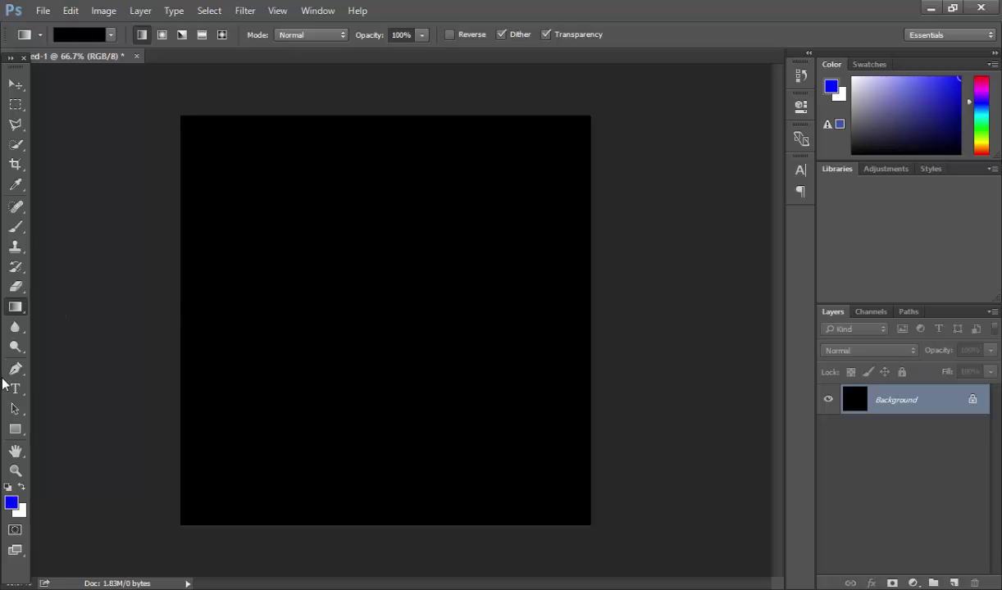
Step: Set the Type tool to a much larger font size with white text colour
click(15, 389)
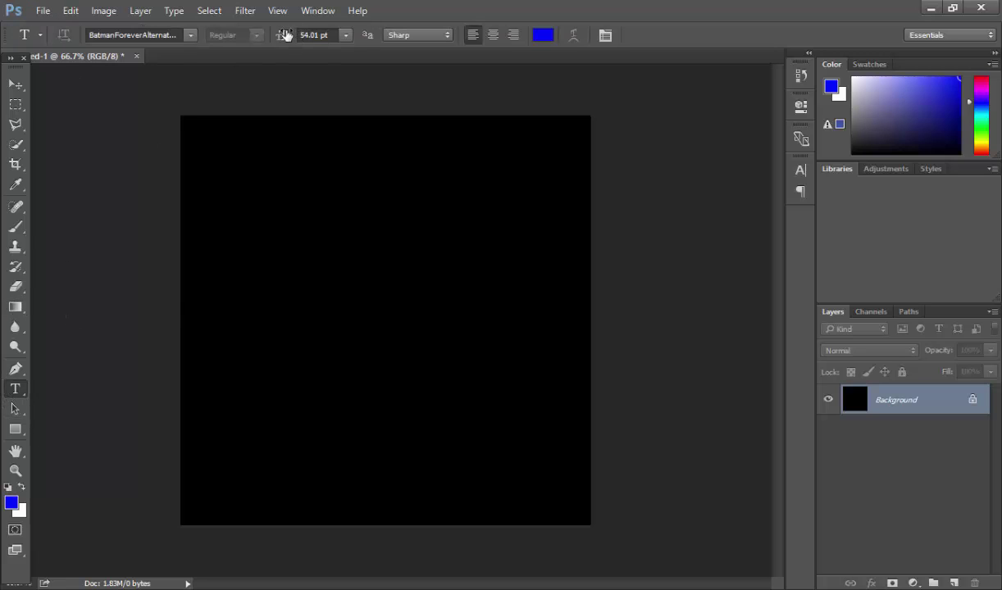
drag(283, 35, 572, 69)
click(542, 35)
drag(637, 107, 585, 107)
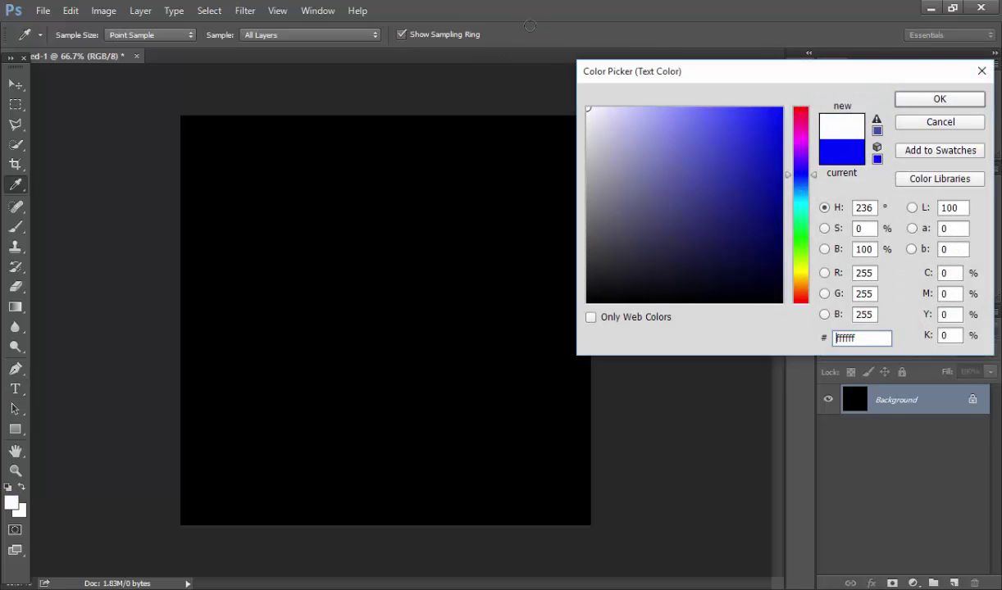
click(954, 100)
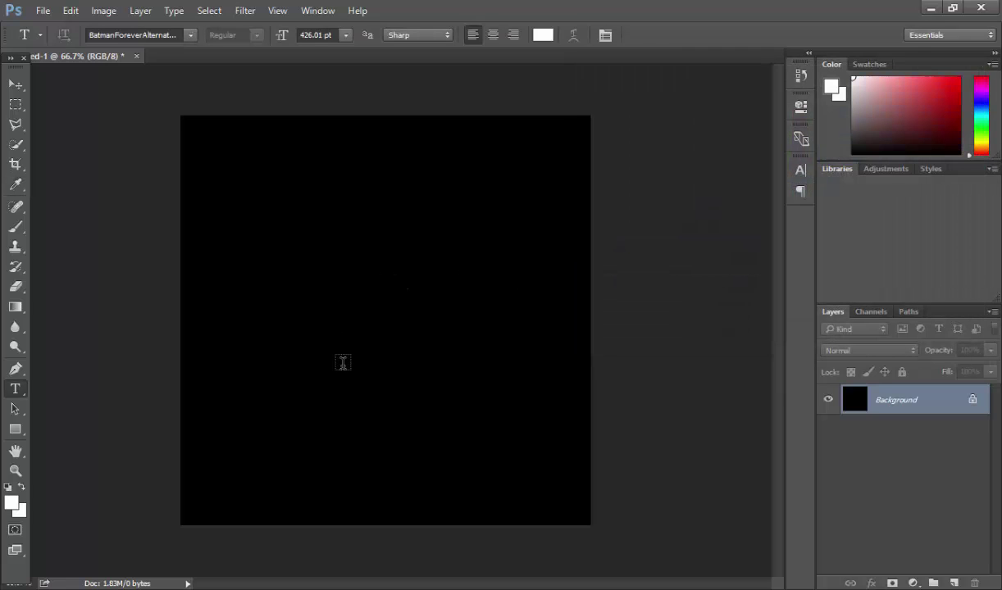
Step: Type a white 'R' on the canvas and move it up and to the left
click(343, 362)
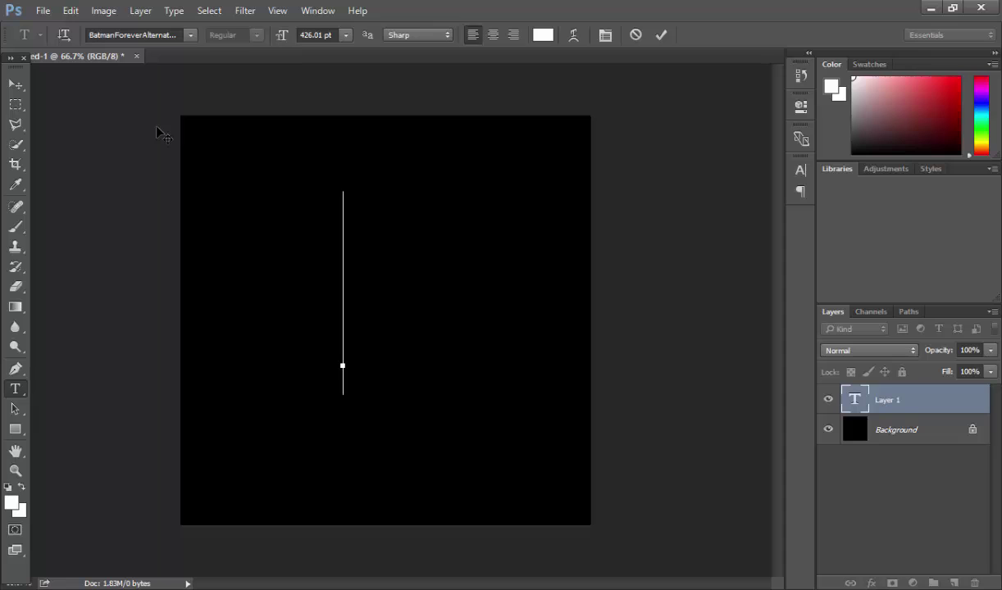
text(R)
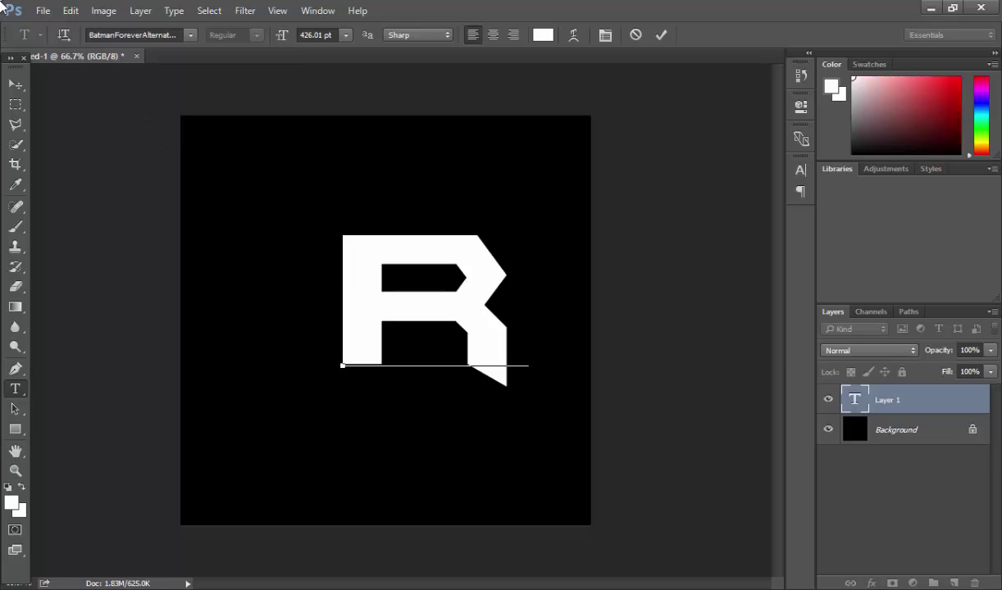
click(14, 84)
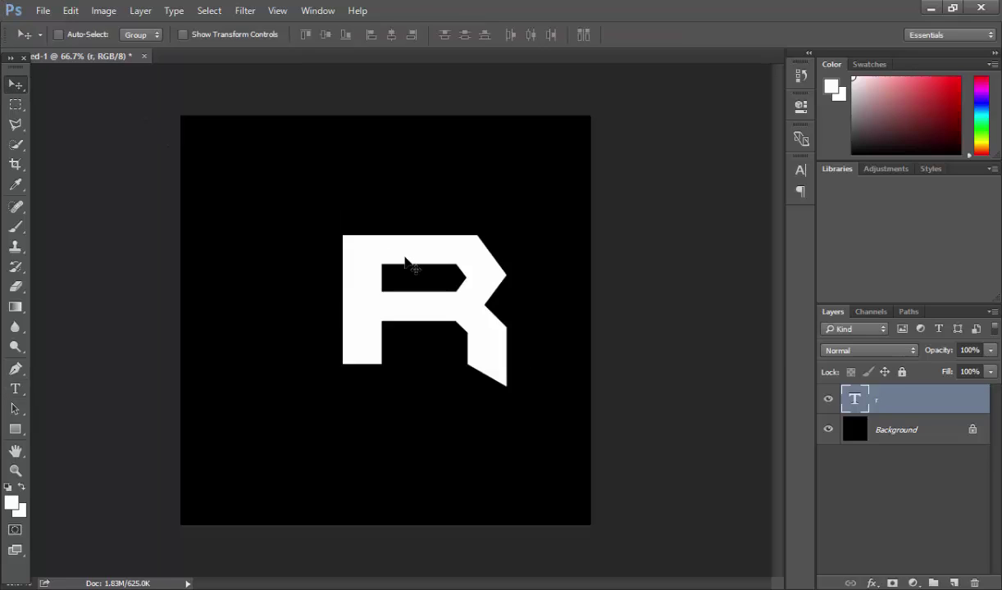
drag(414, 264, 380, 221)
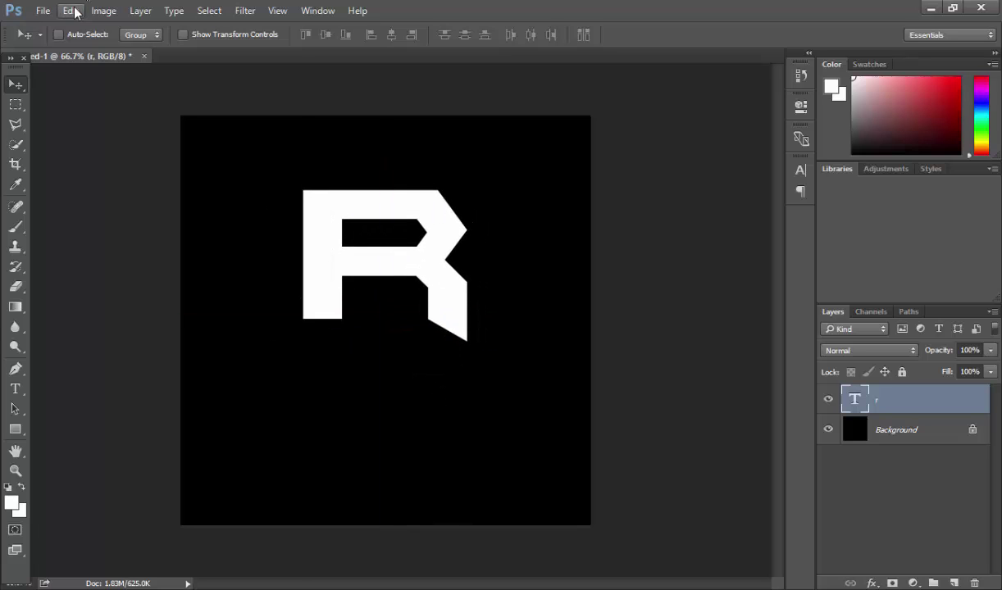
Step: Free Transform the R to about 128% × 139%, shift it up-left, and apply
click(70, 11)
click(201, 297)
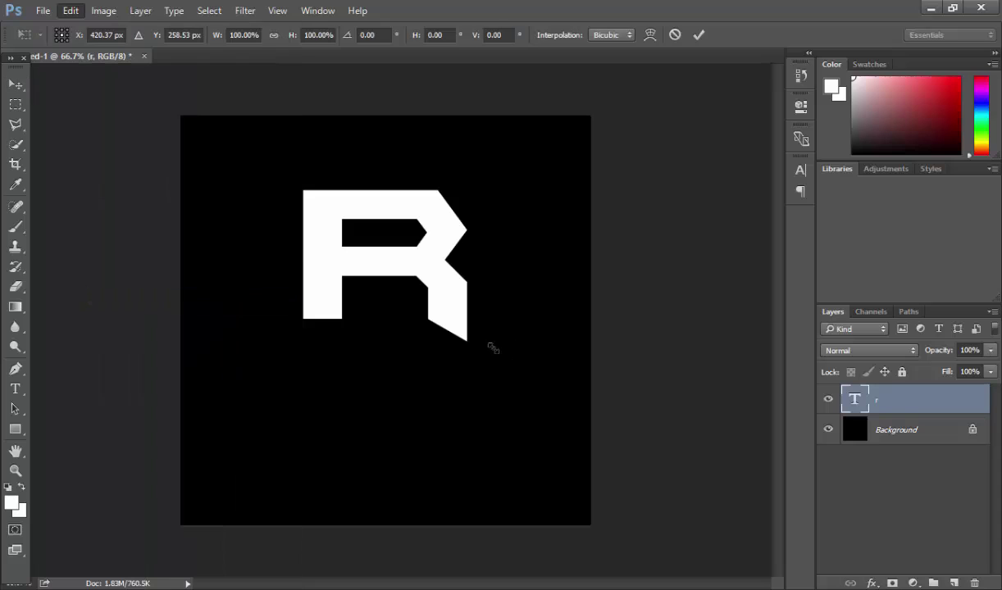
drag(488, 350, 469, 323)
click(15, 83)
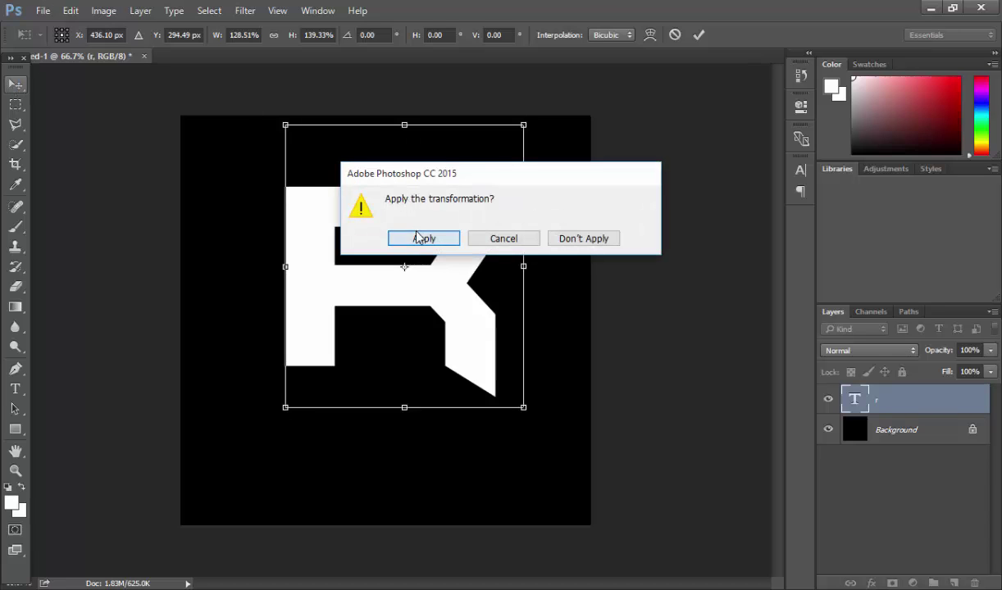
click(422, 234)
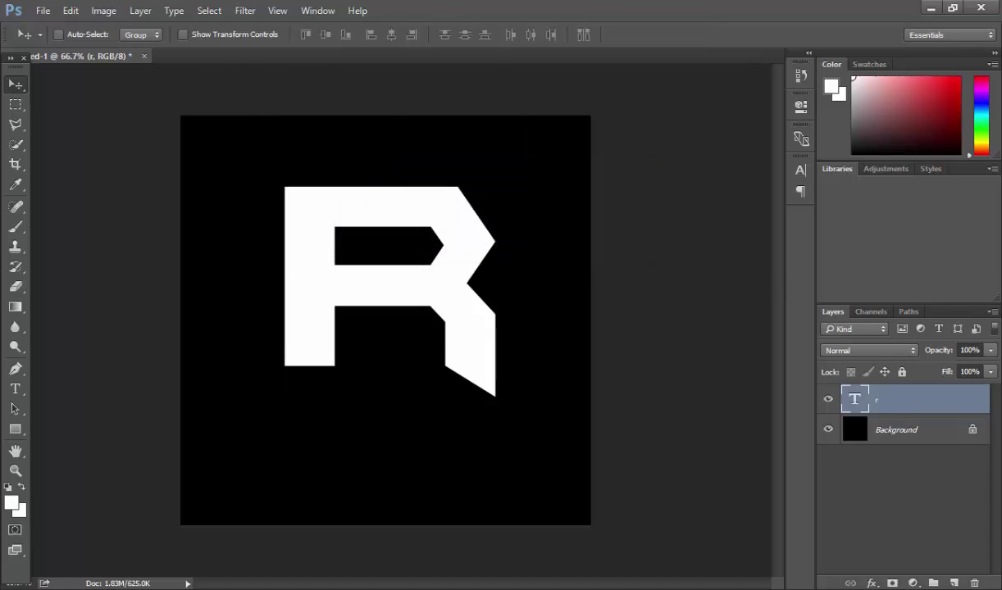
click(43, 11)
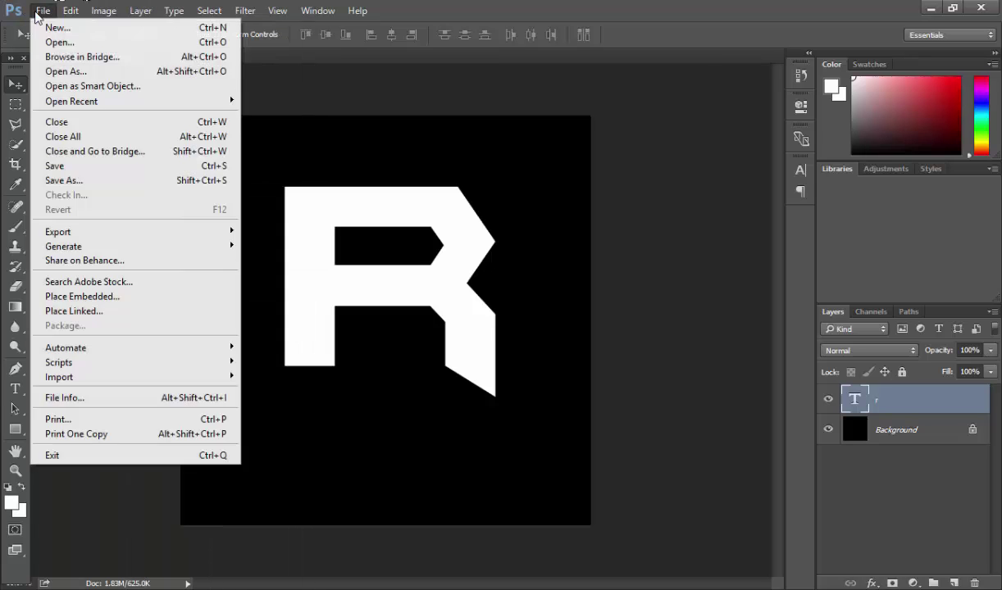
Step: Place the beach photo from Desktop > pics into the document as a linked image
click(146, 311)
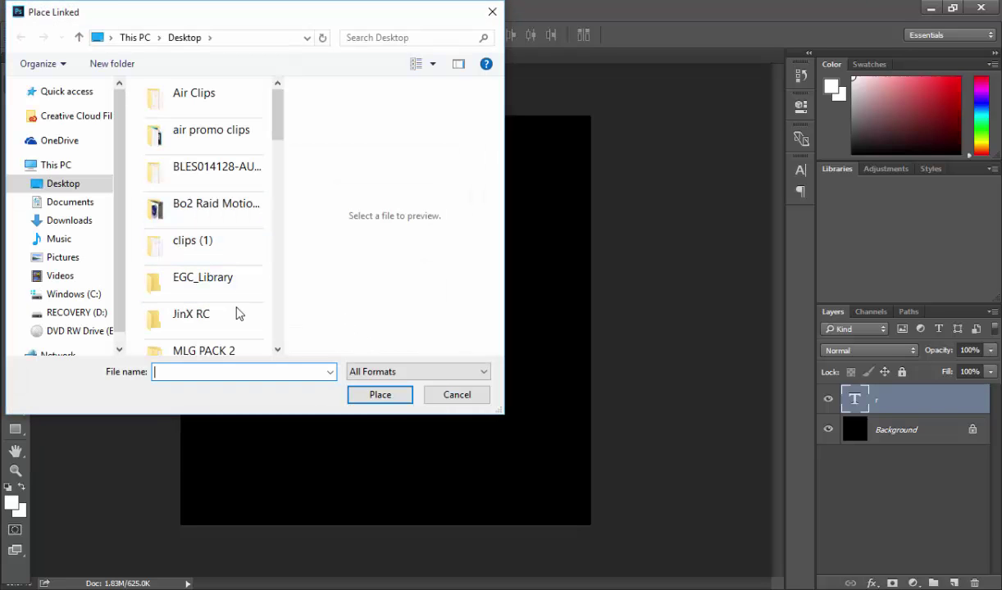
scroll(252, 297, down, 5)
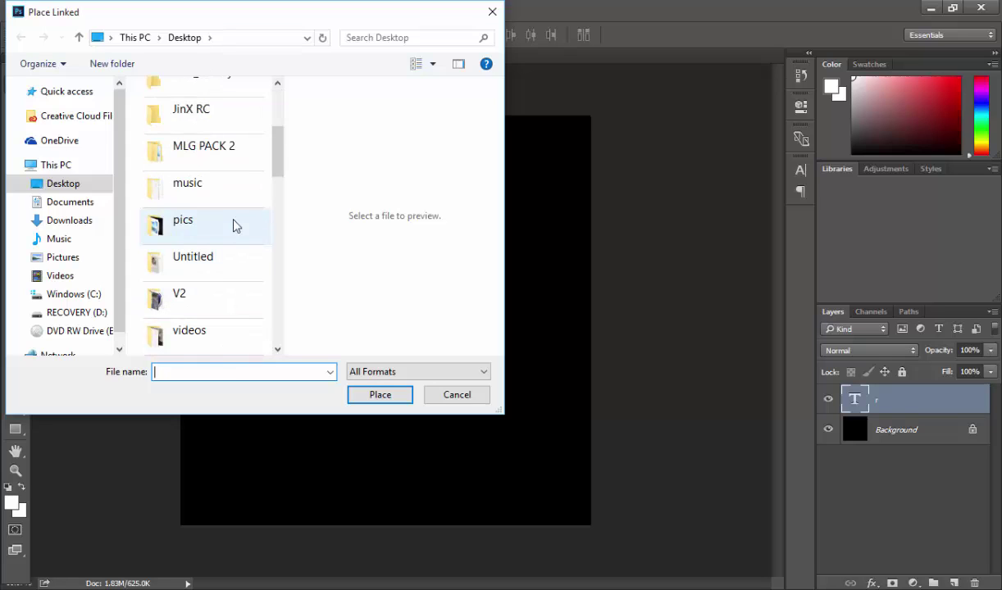
scroll(260, 150, up, 5)
scroll(252, 154, down, 4)
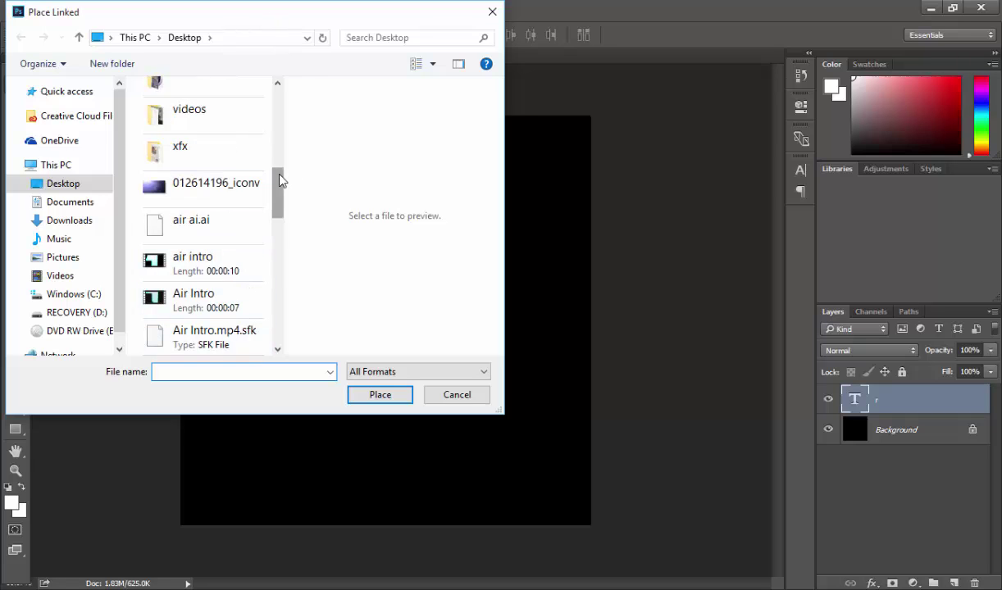
scroll(280, 179, up, 2)
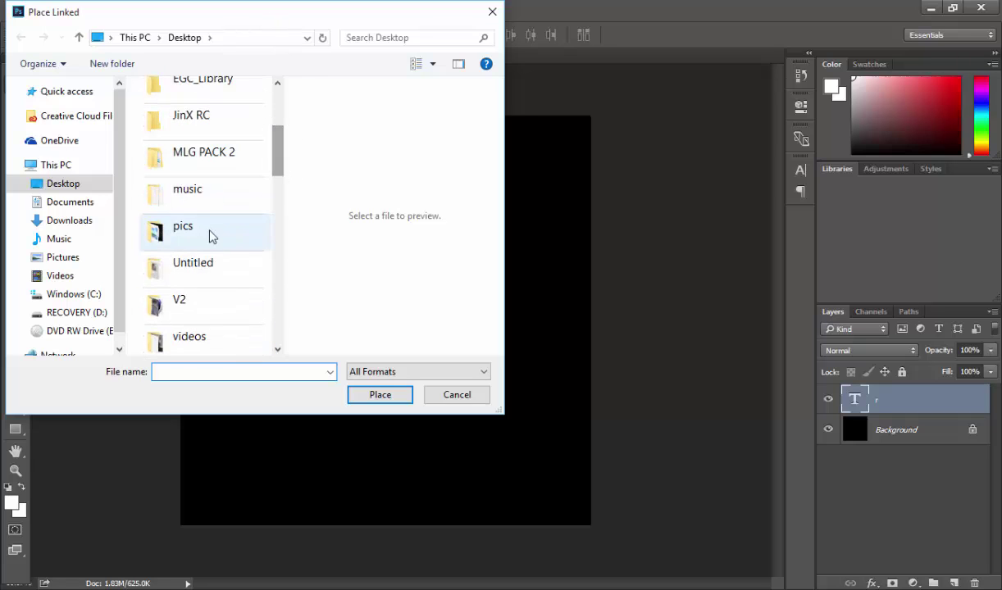
double_click(206, 231)
scroll(219, 201, down, 2)
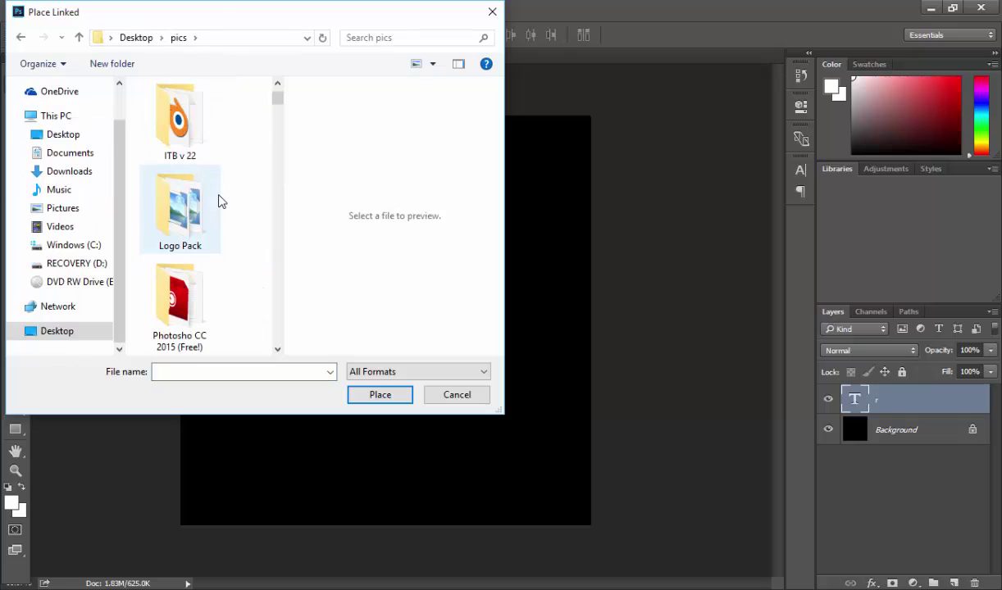
scroll(212, 188, down, 5)
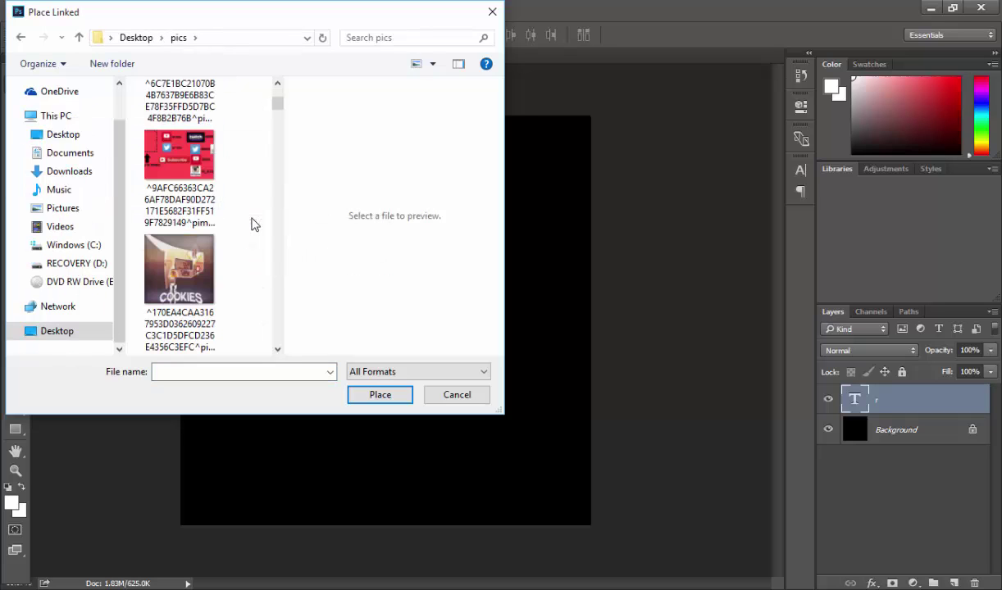
scroll(252, 214, down, 4)
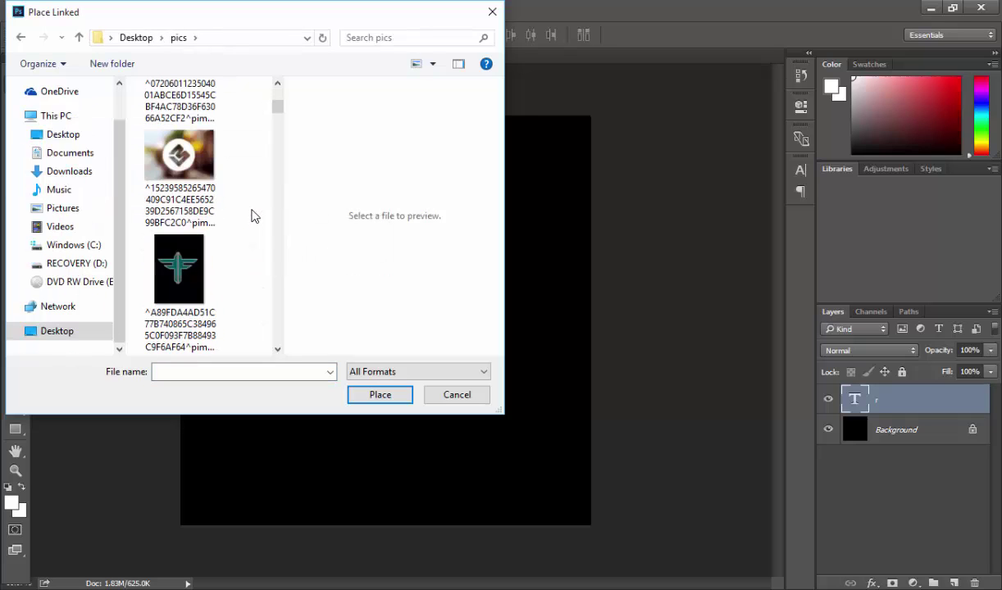
scroll(253, 209, down, 5)
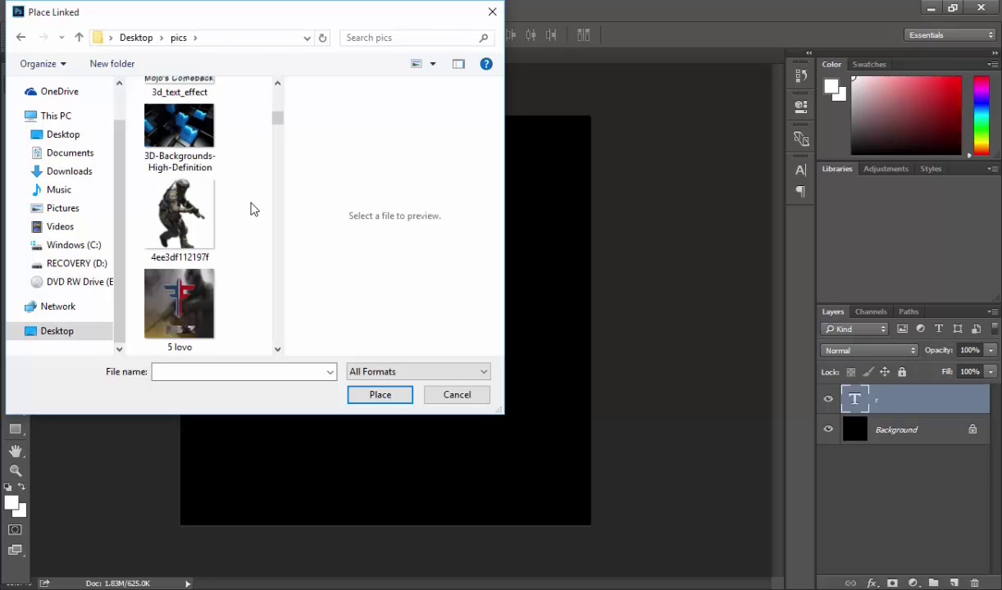
scroll(252, 209, down, 6)
scroll(253, 209, up, 8)
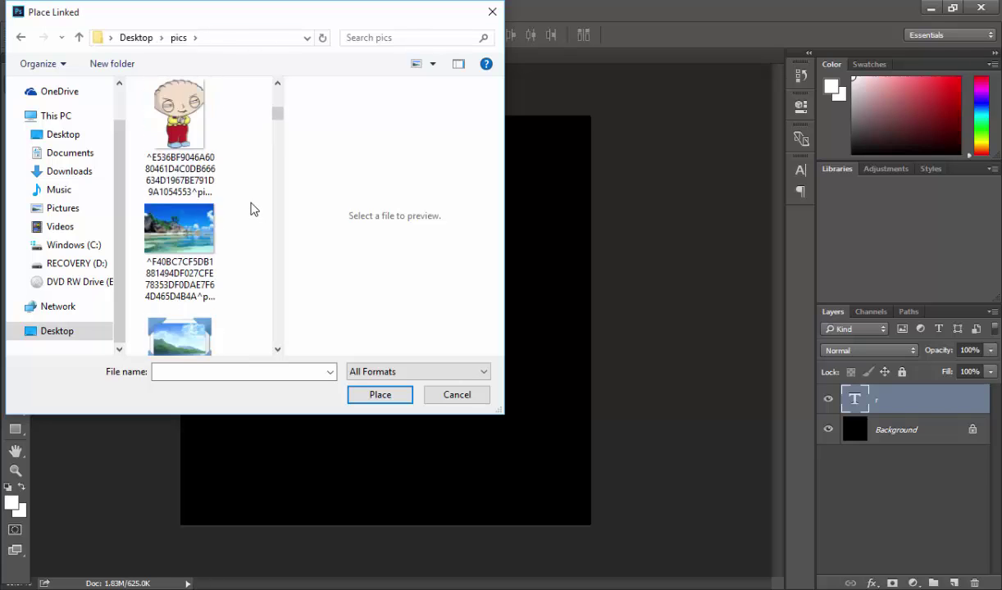
scroll(253, 209, up, 6)
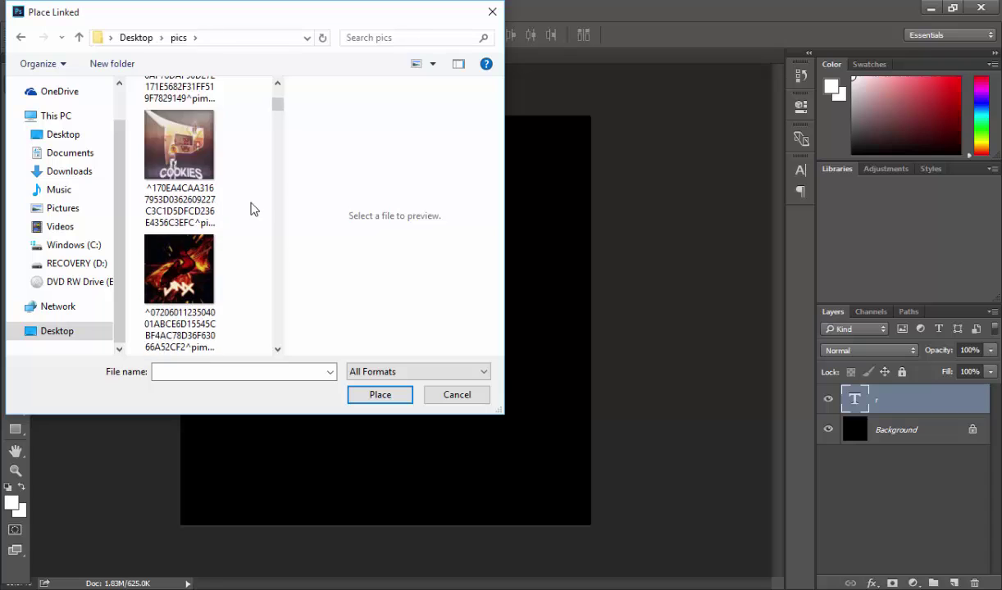
scroll(252, 209, down, 6)
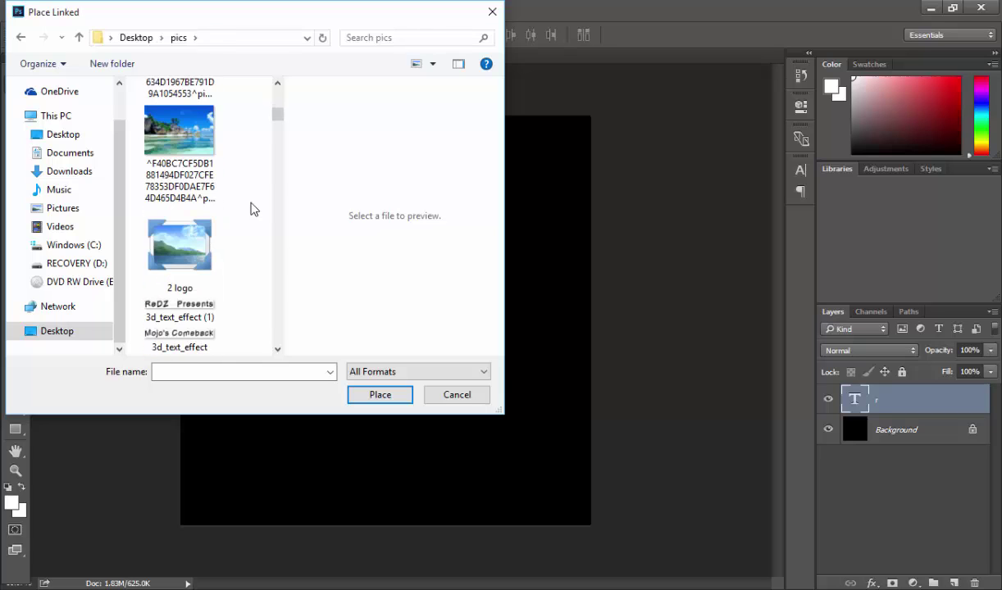
scroll(253, 209, down, 3)
scroll(252, 209, up, 3)
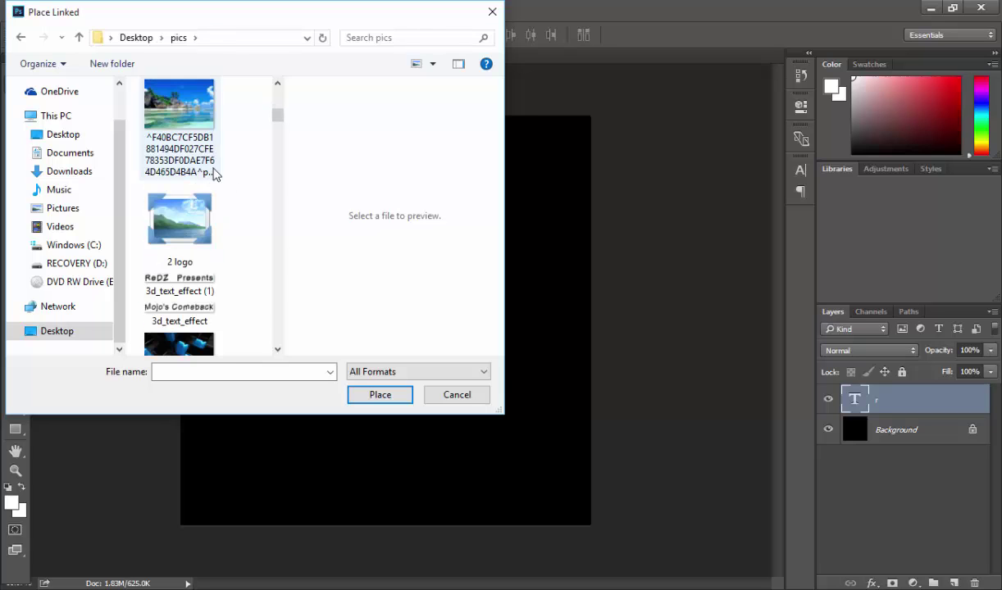
double_click(169, 153)
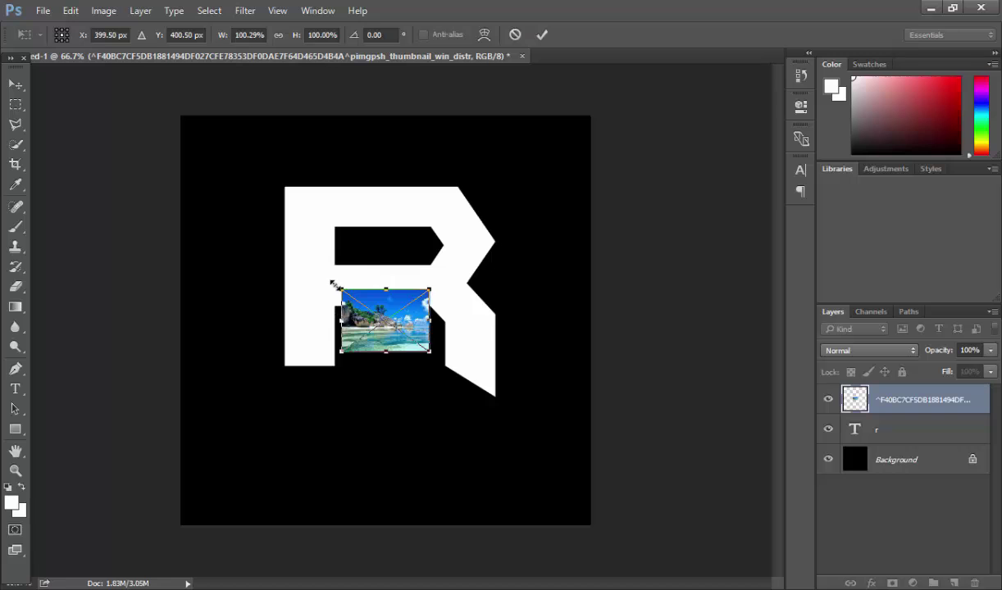
Step: Stretch the placed beach photo to cover most of the canvas and commit the placement
drag(332, 284, 192, 118)
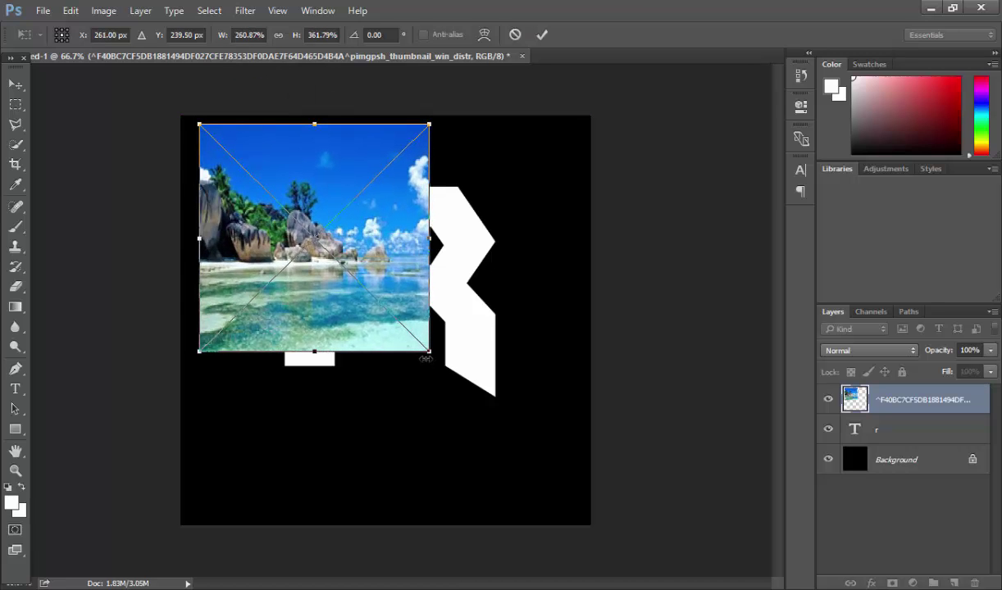
drag(426, 358, 564, 458)
click(15, 84)
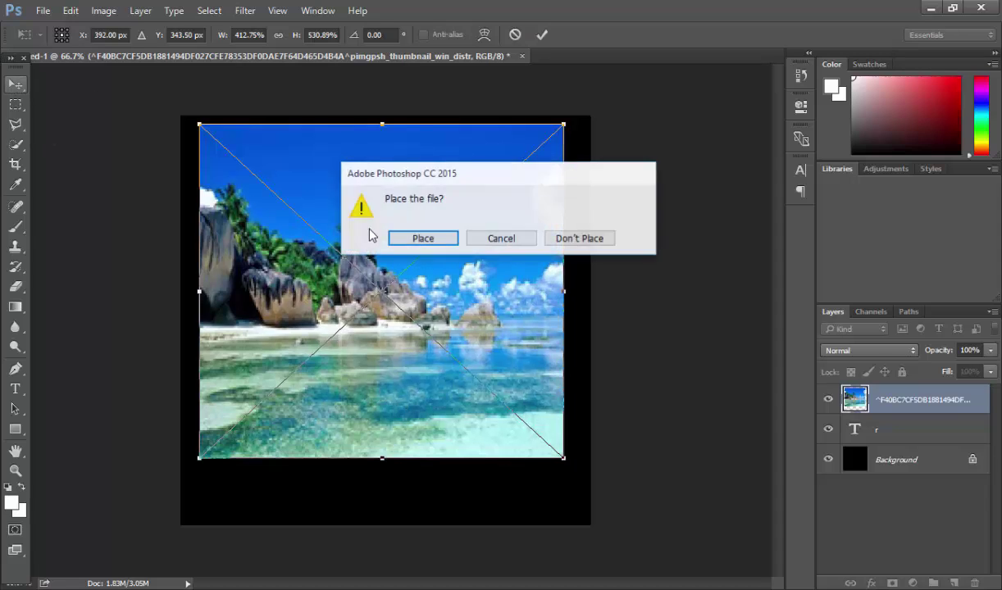
click(420, 239)
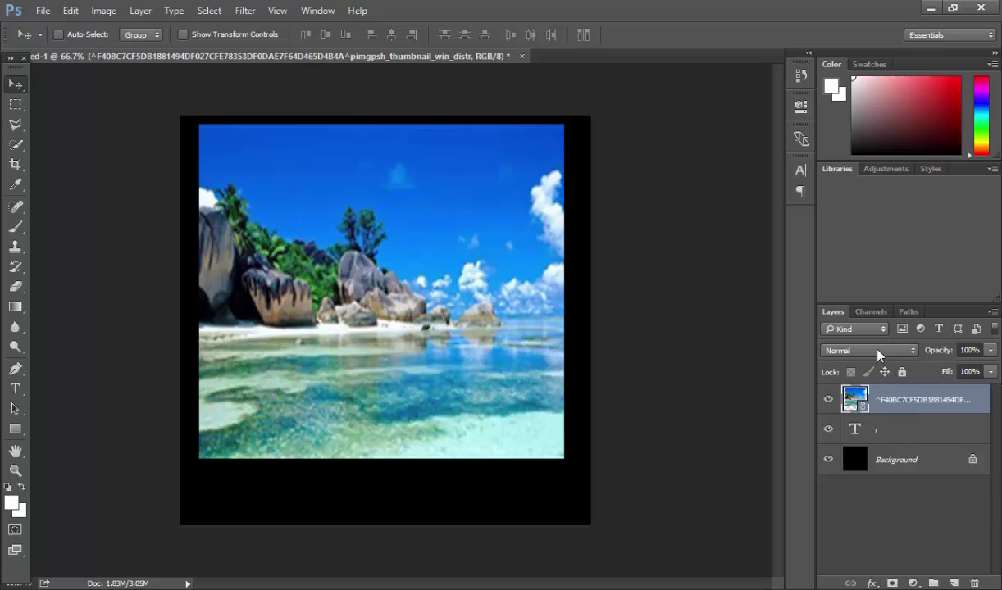
Step: Set the photo layer's blend mode to Darken and reposition it inside the R
click(845, 350)
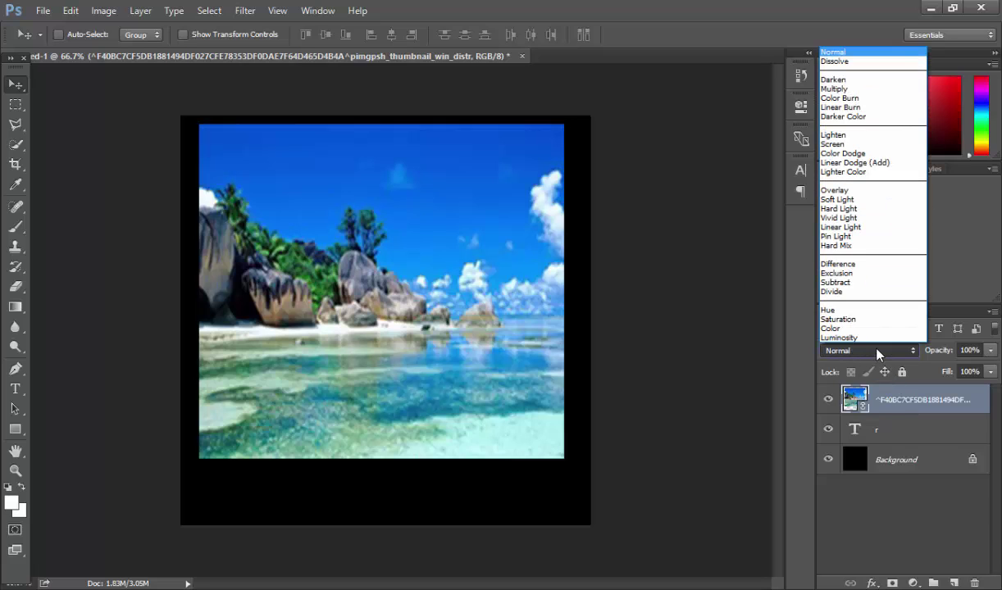
click(834, 79)
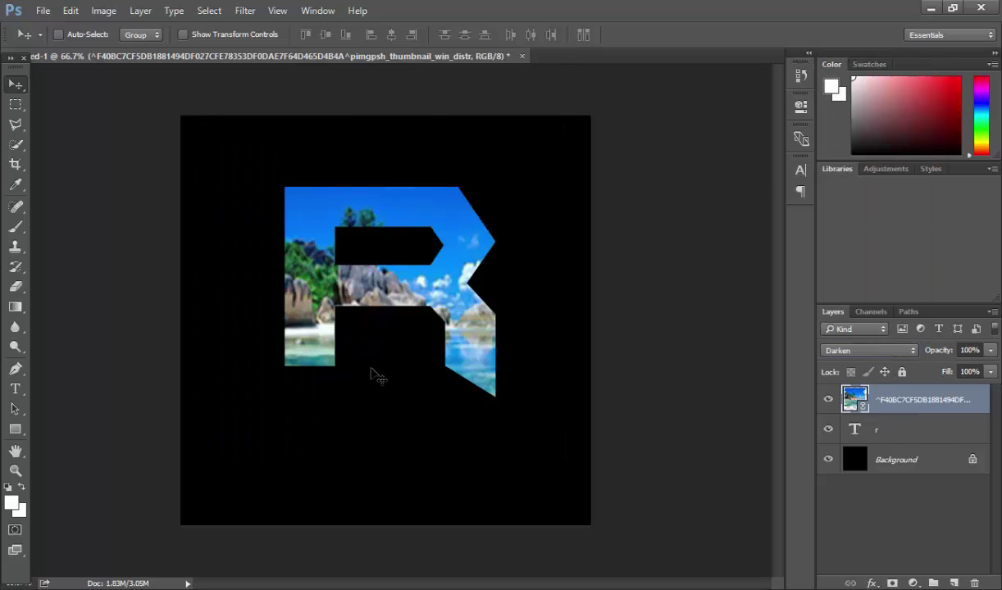
drag(358, 369, 358, 347)
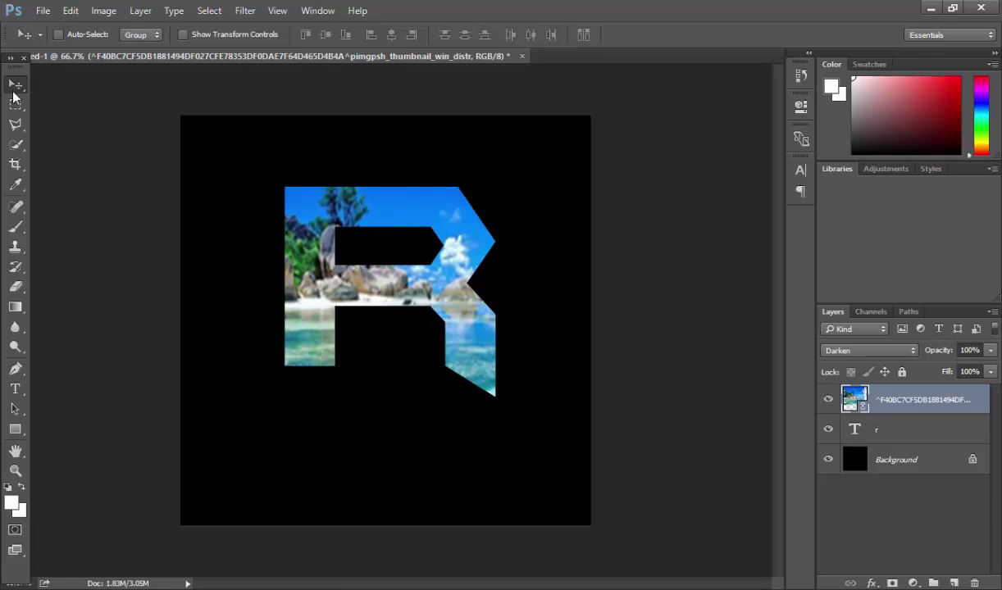
Step: Type 'REDZ' below the R at 190 pt
click(15, 389)
click(224, 476)
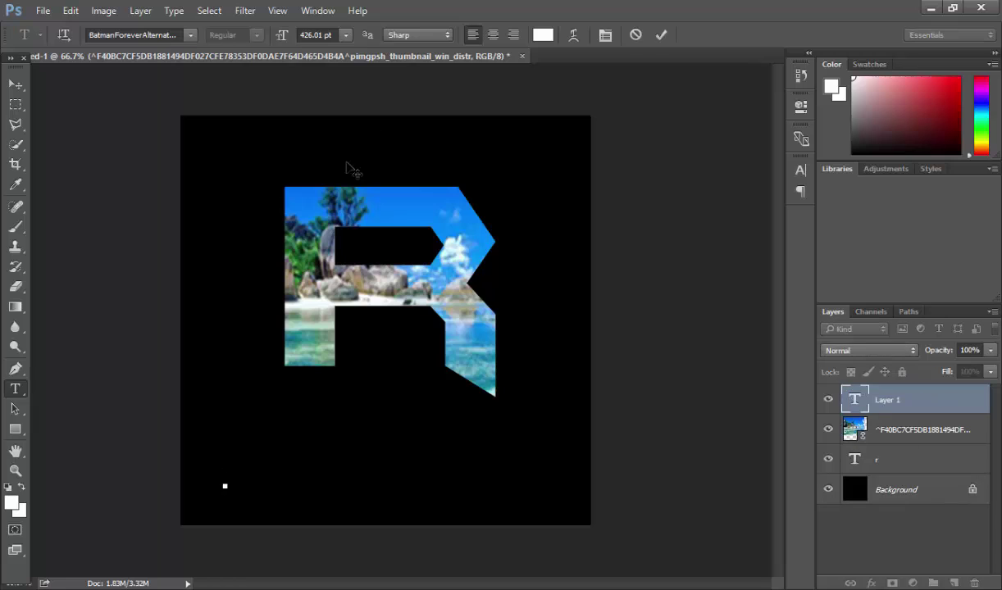
drag(293, 41, 103, 18)
text(REDZ)
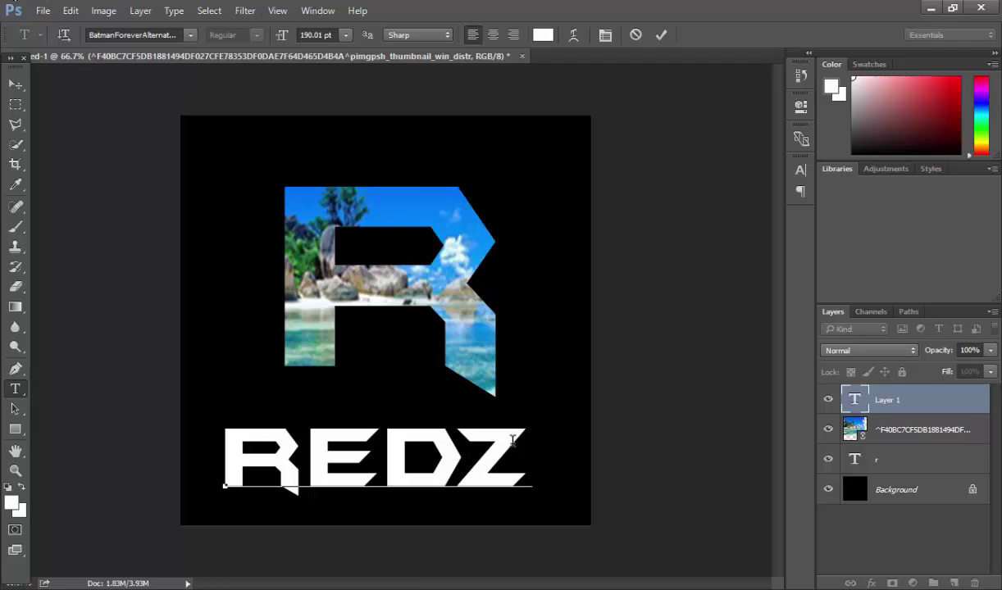
Step: Resize the REDZ text to 135.01 pt and centre it beneath the R
drag(490, 421, 193, 398)
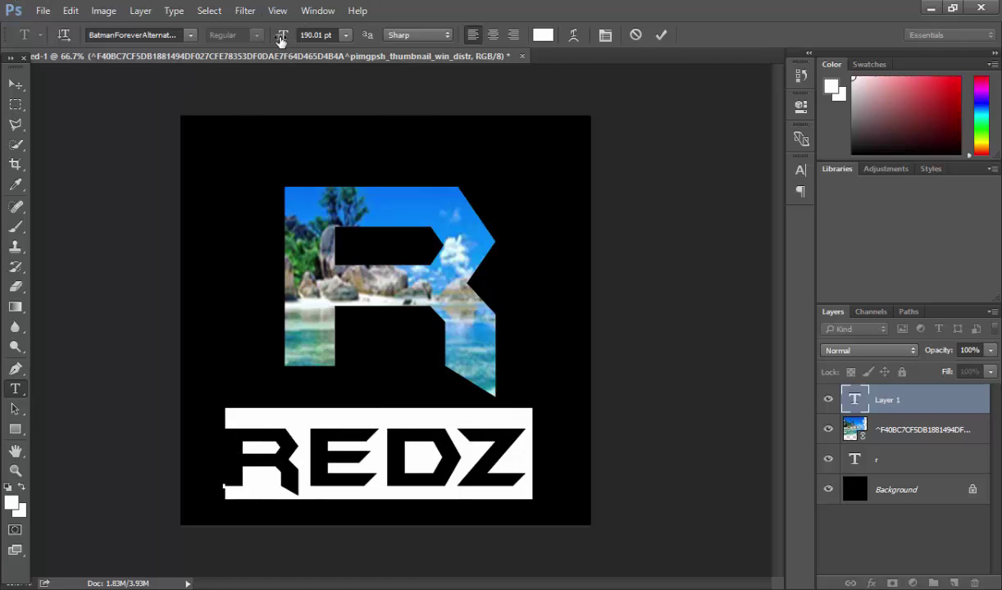
drag(280, 41, 234, 38)
click(15, 85)
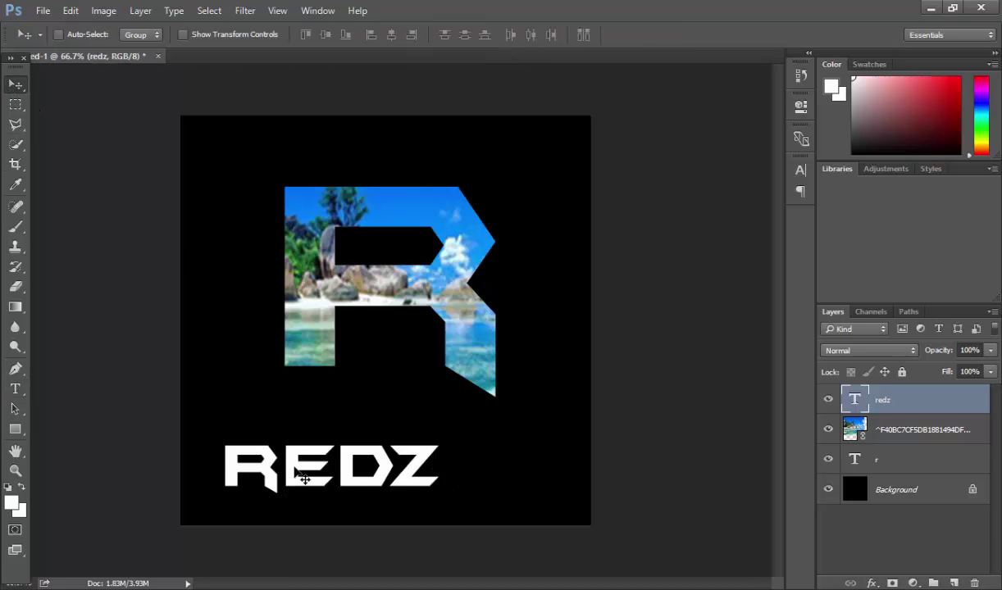
drag(304, 478, 362, 496)
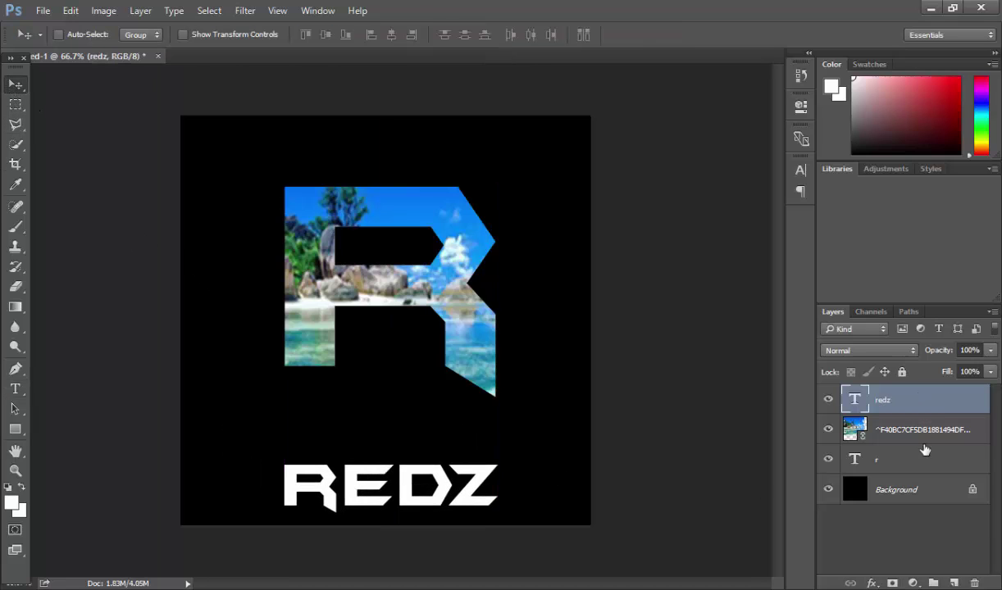
Step: Duplicate the beach photo layer
click(910, 434)
right_click(917, 443)
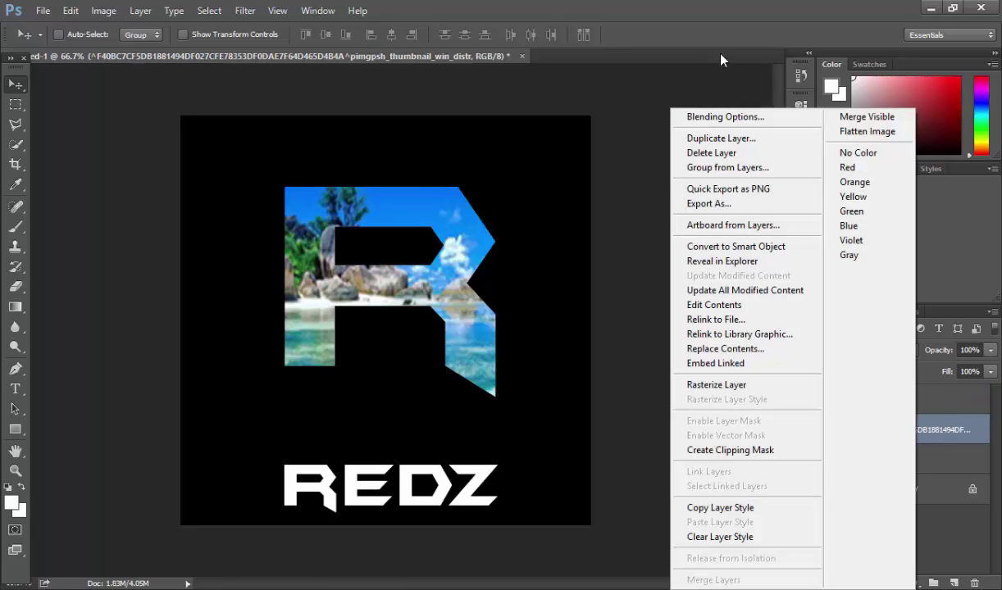
click(721, 136)
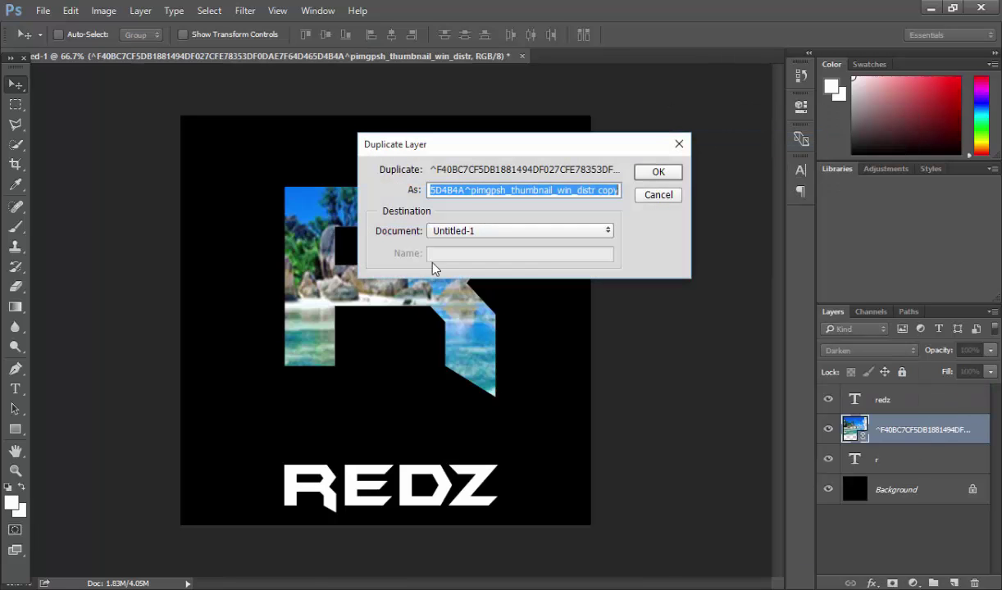
click(669, 172)
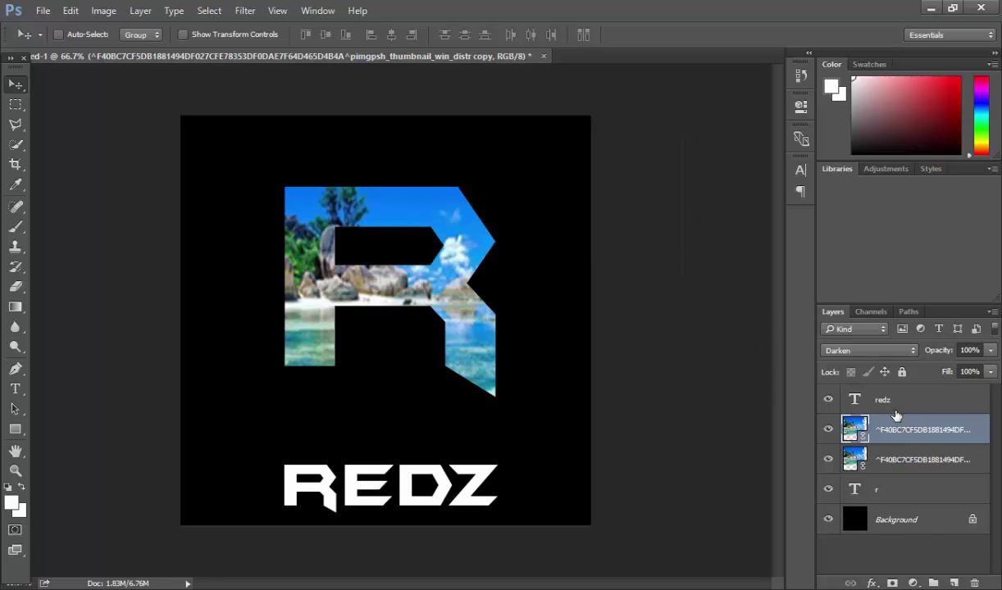
Step: Stack the photo copy above the redz layer and position it to fill the REDZ letters
drag(447, 276, 503, 579)
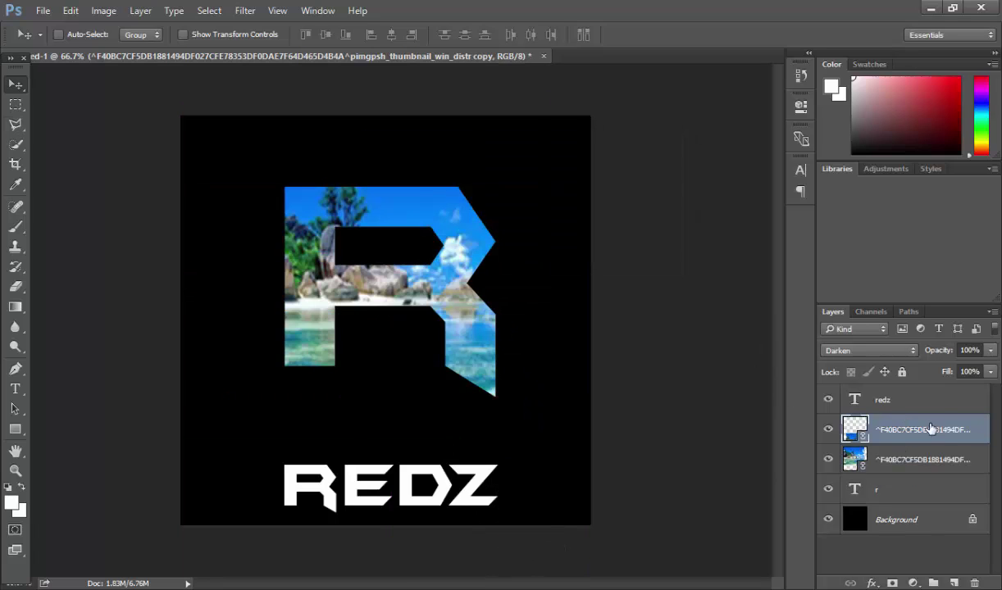
drag(930, 429, 933, 385)
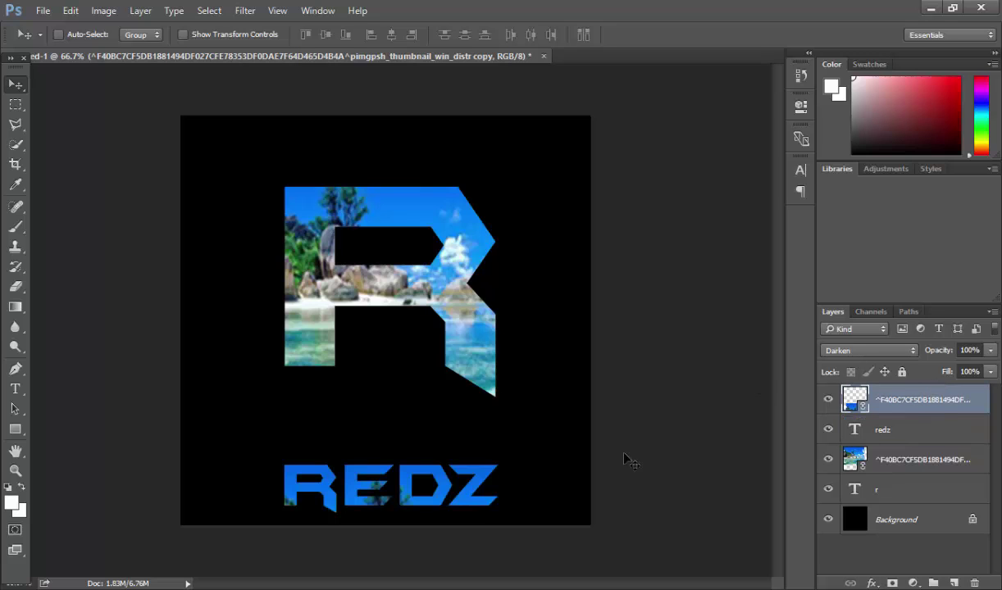
drag(445, 465, 466, 489)
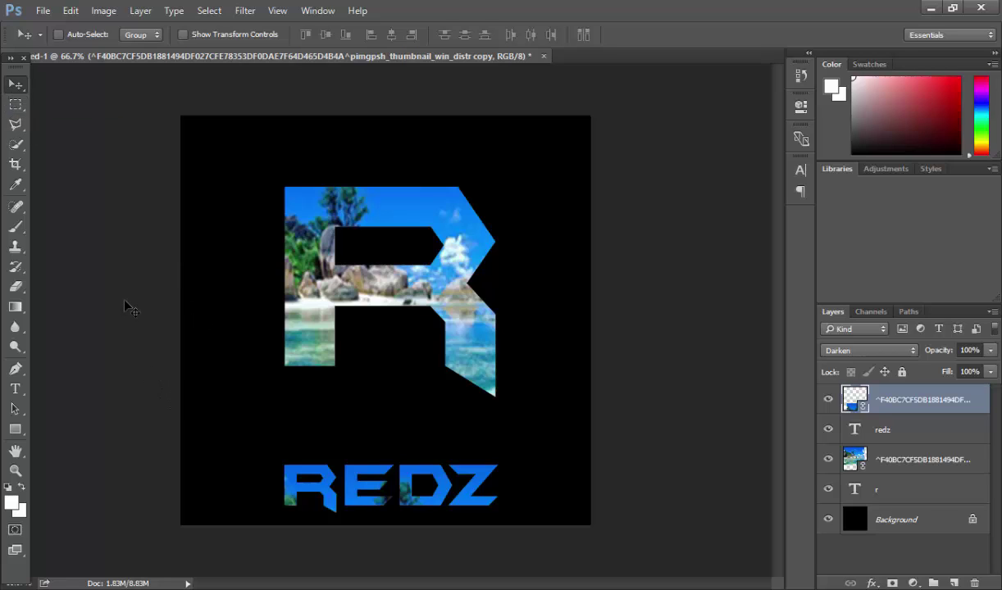
Step: Rasterize the r type layer into a plain pixel layer using Rasterize Type
click(16, 124)
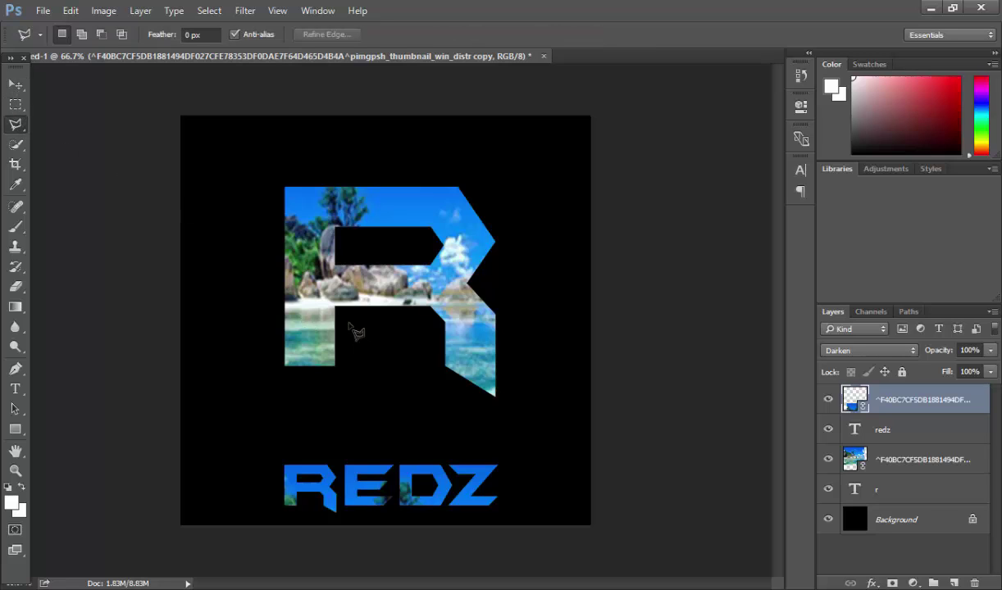
click(382, 351)
click(926, 497)
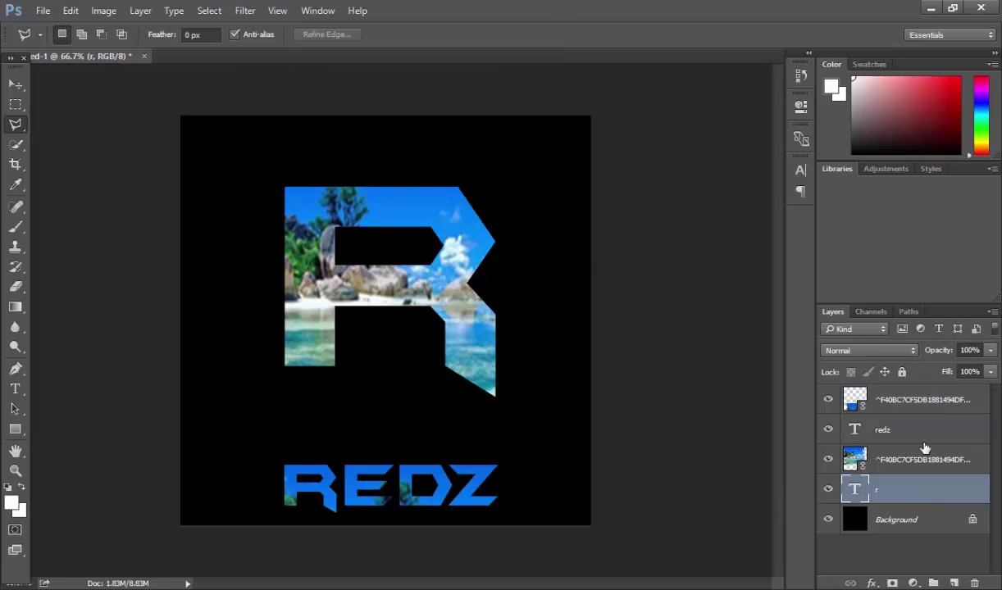
right_click(934, 481)
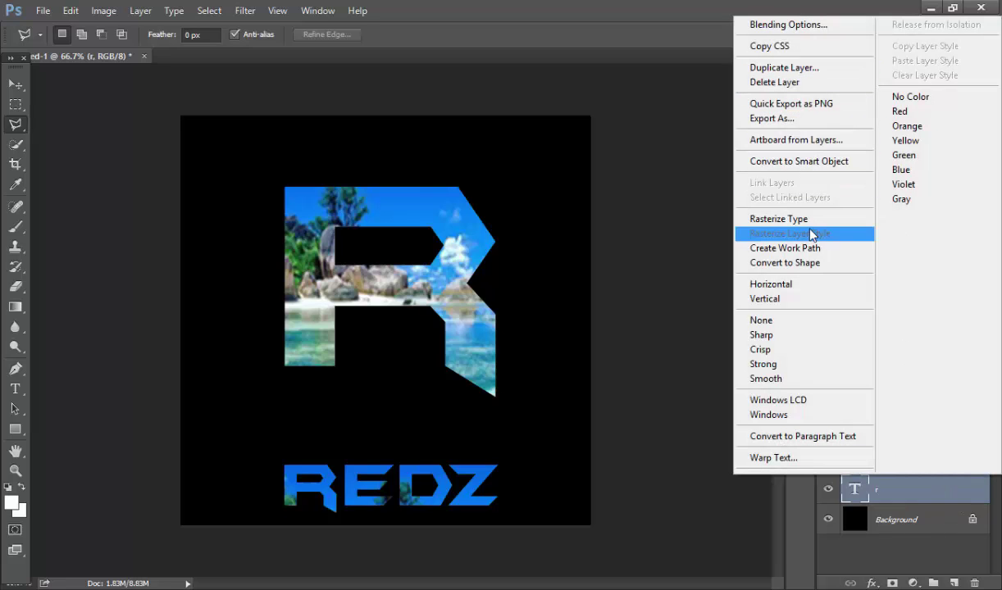
click(787, 219)
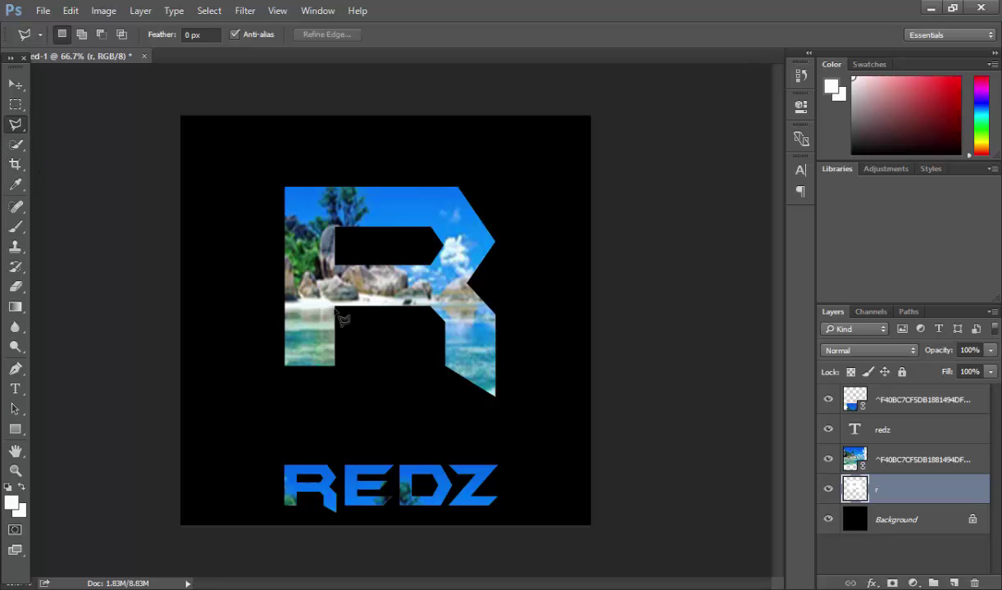
Step: Select a triangular slice of the R's left stem with the Polygonal Lasso and shift it left
right_click(7, 125)
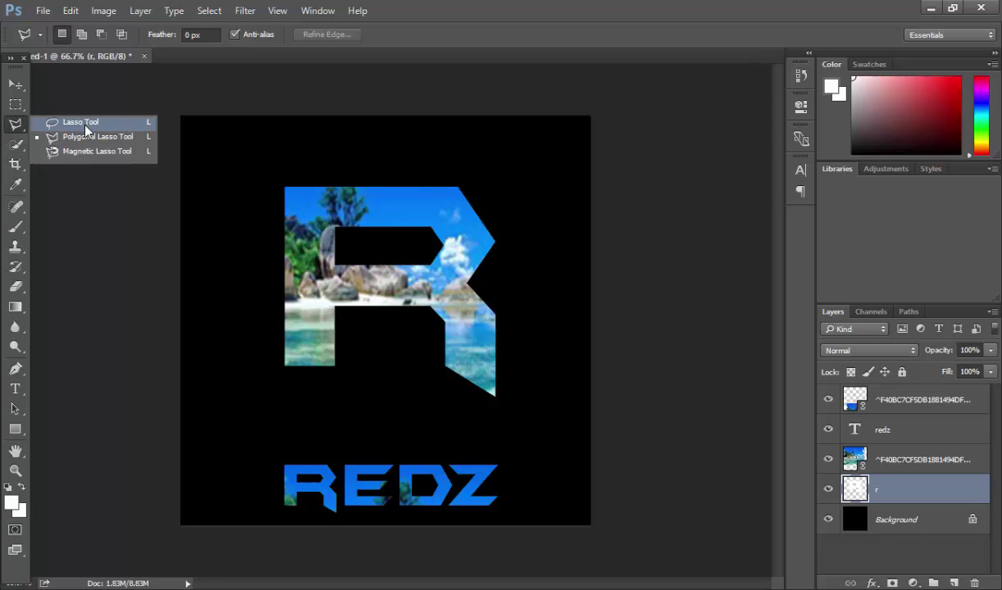
click(82, 128)
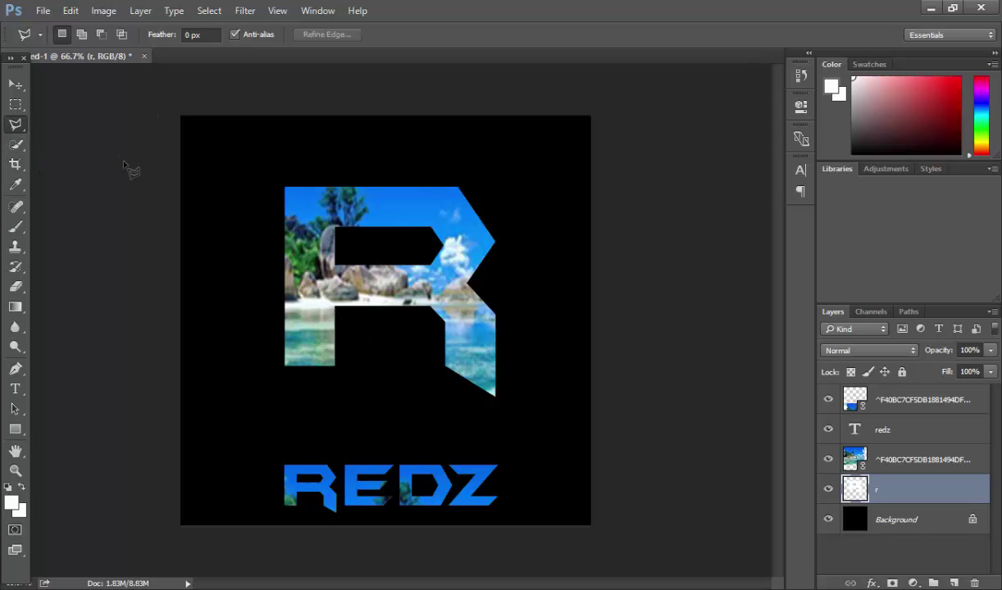
click(385, 336)
click(243, 118)
click(246, 425)
click(393, 351)
click(25, 82)
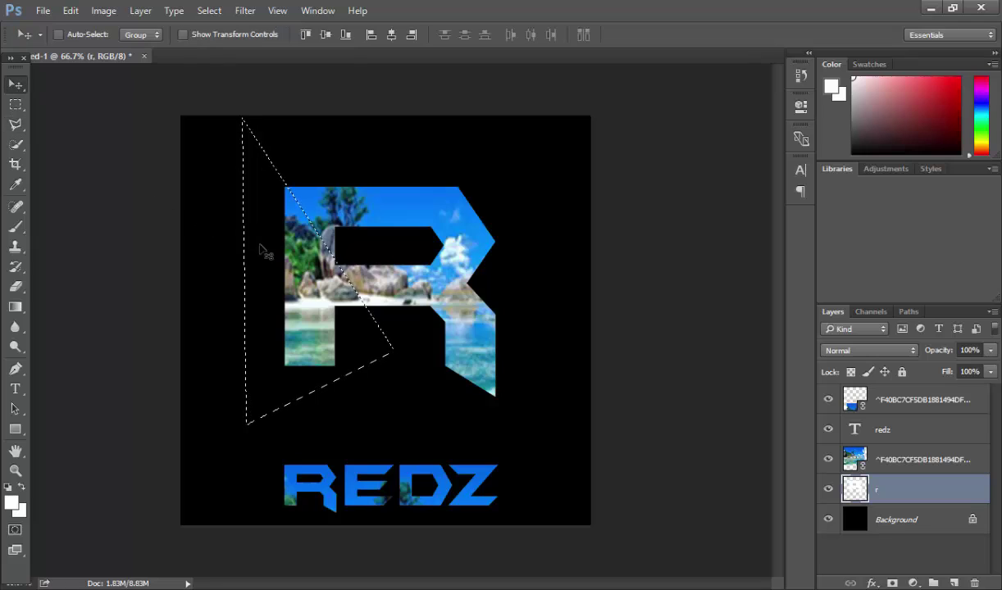
drag(310, 299, 299, 297)
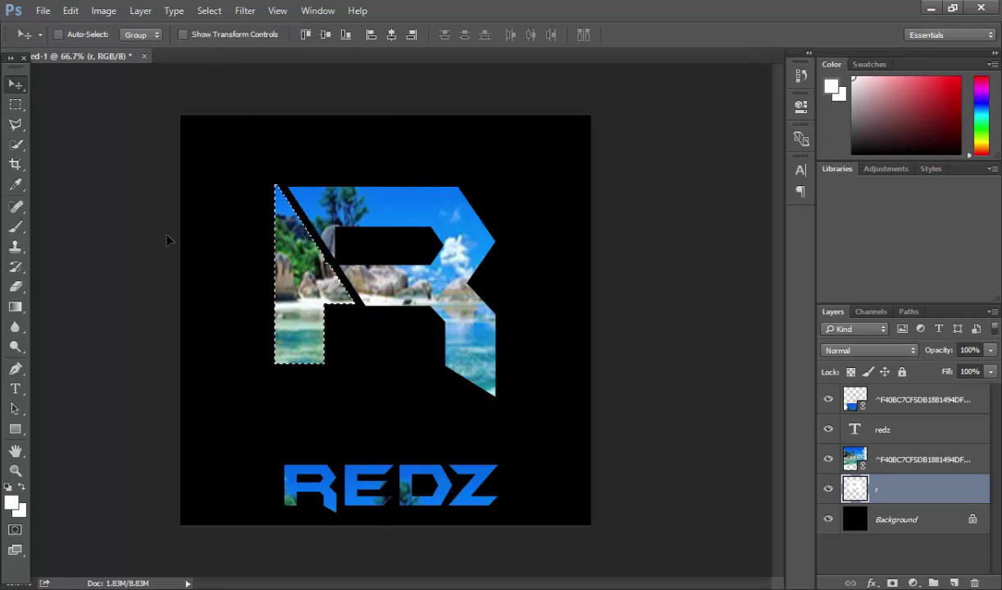
Step: Lasso the R's right side and nudge it right to open a second slanted gap
click(18, 124)
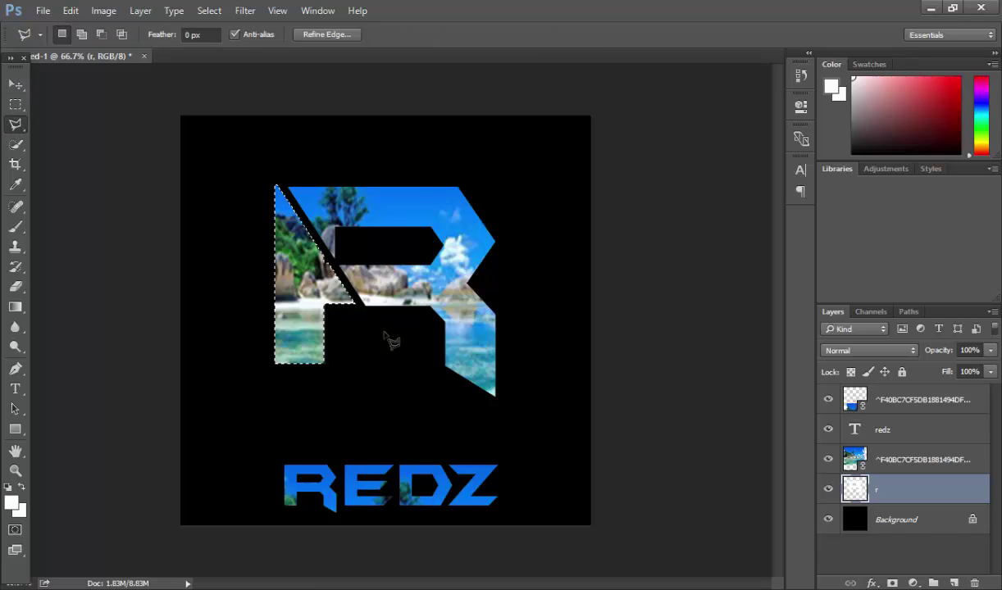
click(417, 326)
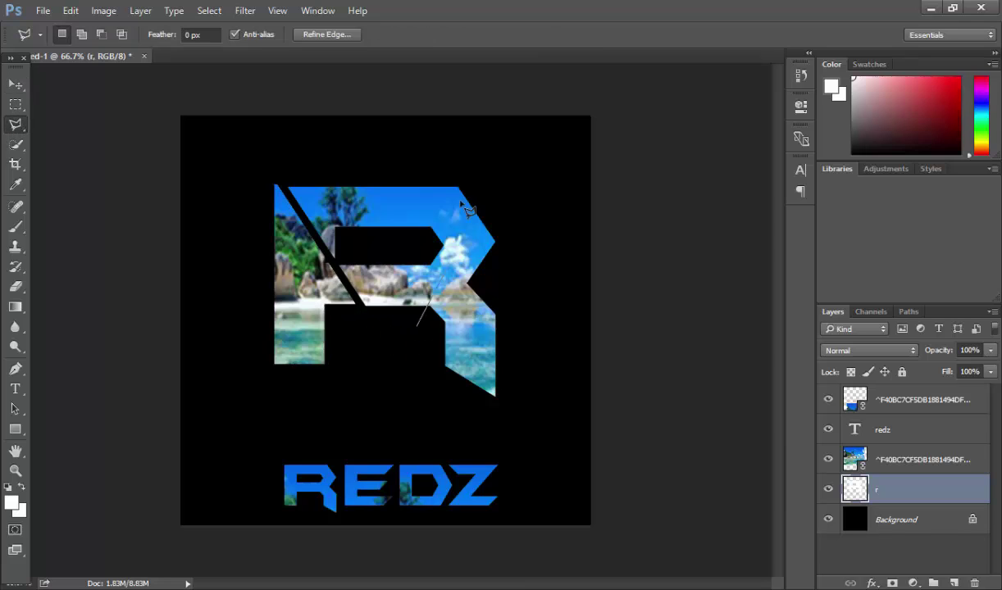
click(475, 129)
click(548, 319)
click(504, 431)
click(400, 381)
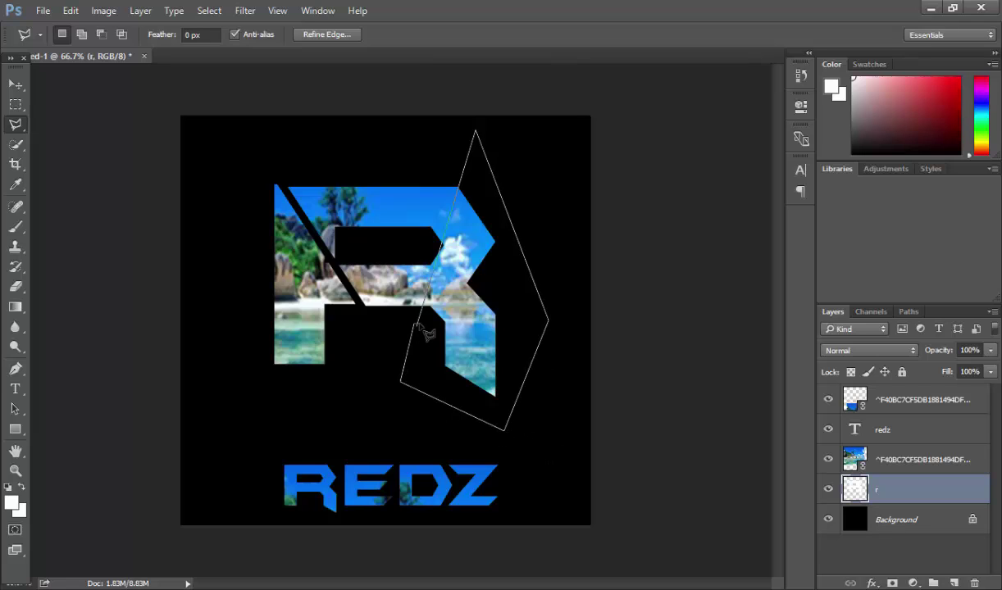
click(417, 327)
key(v)
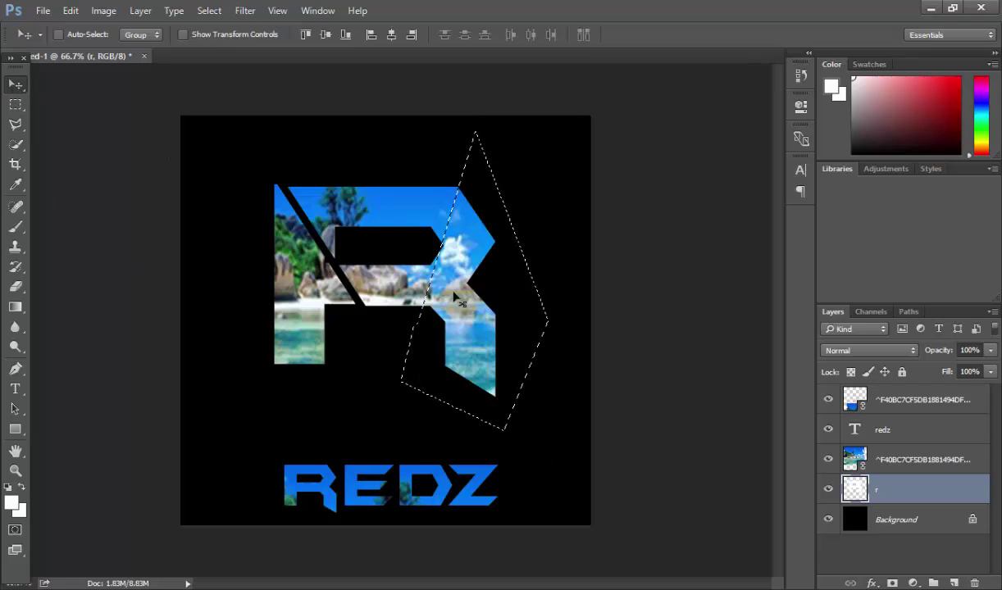
mouse_move(449, 320)
mouse_down()
mouse_move(447, 275)
mouse_move(457, 322)
mouse_up()
Step: Trim the tip off the R's lower-right leg with a triangular selection, then deselect
click(15, 124)
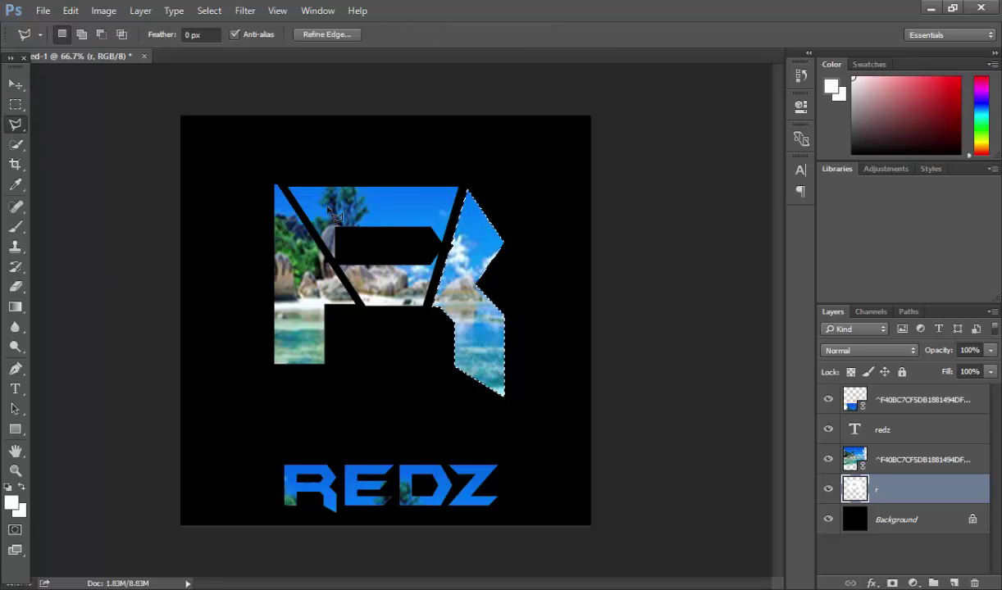
key(ctrl+d)
click(447, 331)
click(546, 392)
click(422, 410)
click(459, 344)
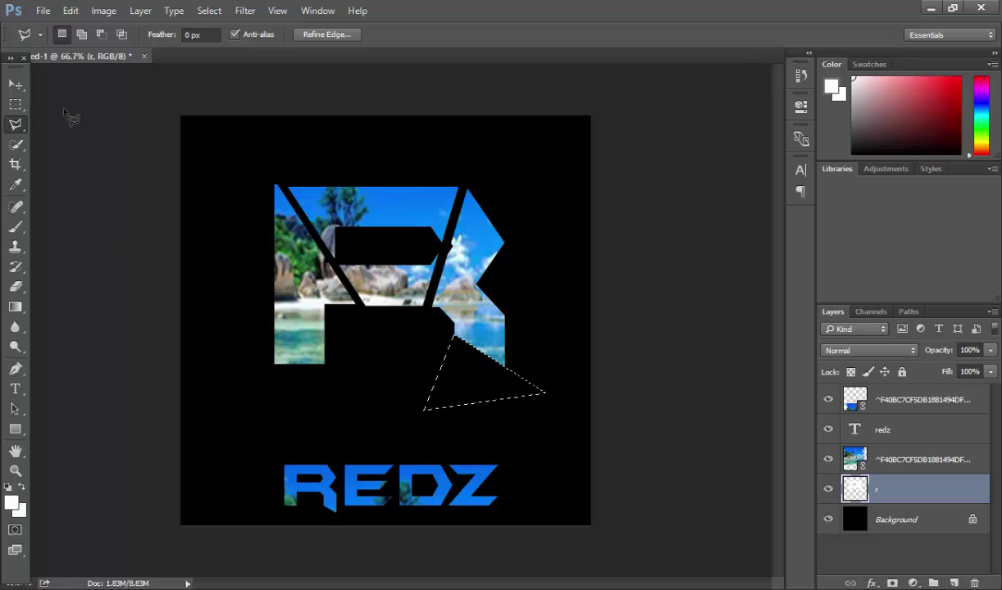
click(15, 105)
key(ctrl+d)
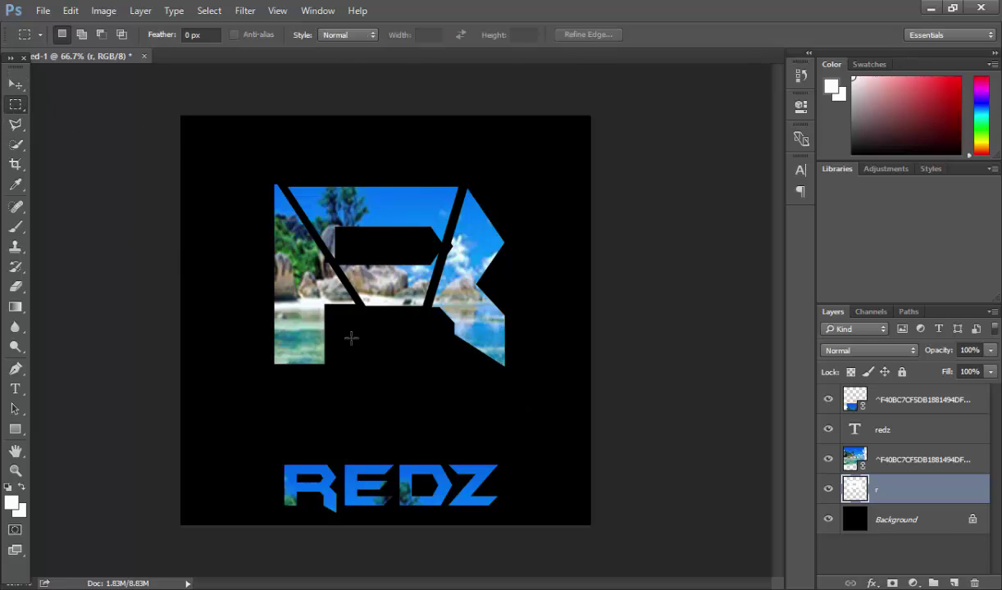